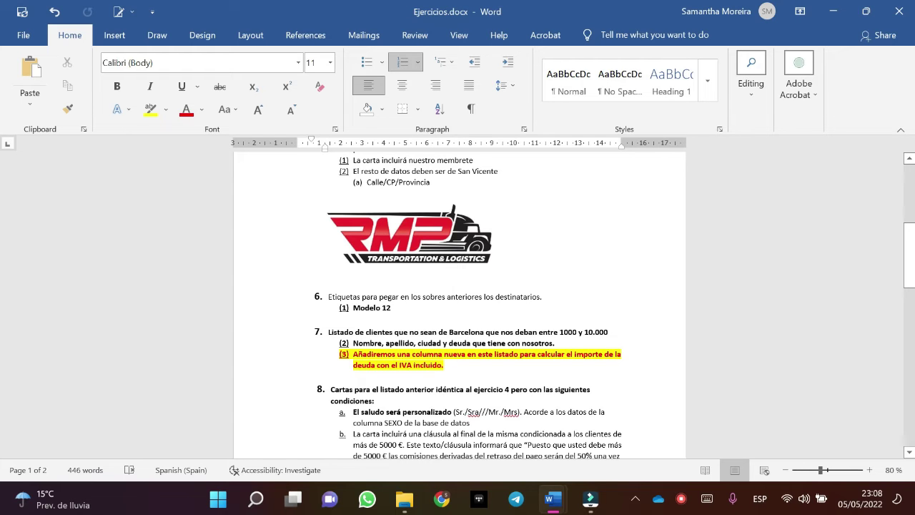
Bring up the Word window previews from the taskbar to pick Document3
mouse_move(552, 499)
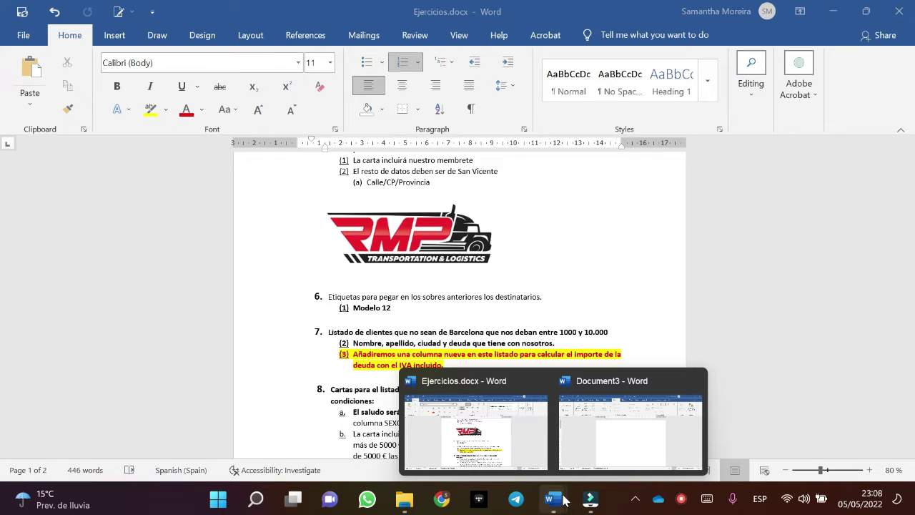
Switch between Ejercicios and Document3, ending on the blank Document3 window
click(608, 428)
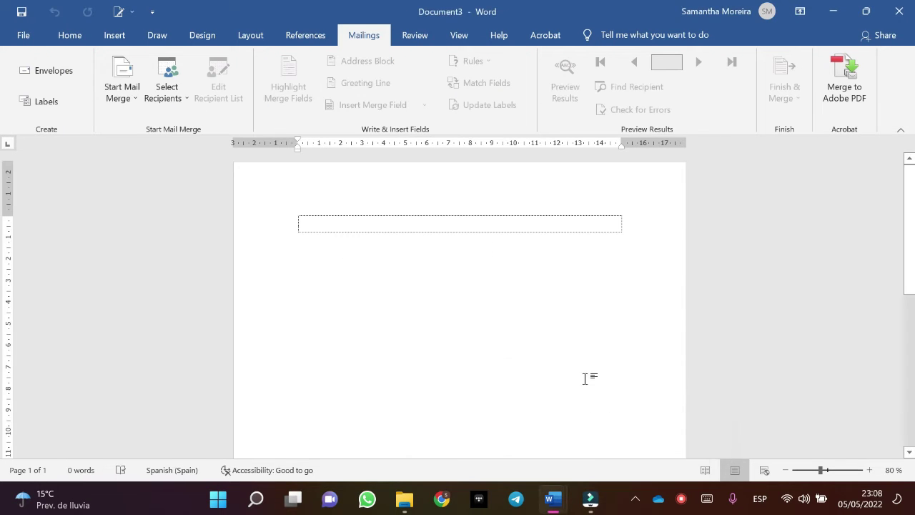
click(558, 500)
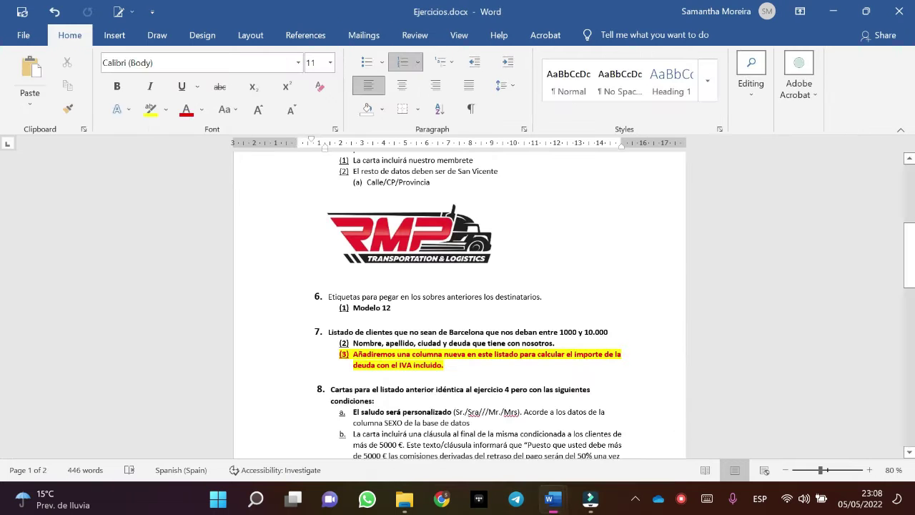
mouse_move(562, 500)
click(616, 429)
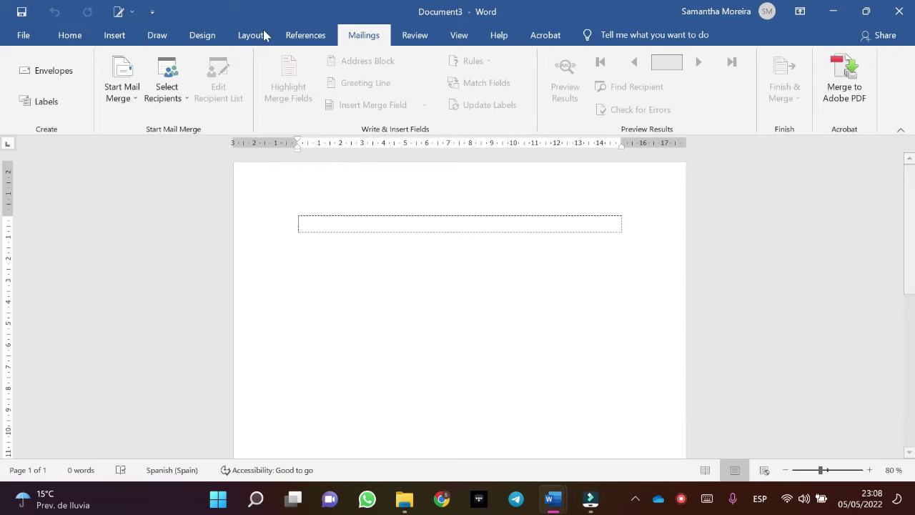
Start a Labels mail merge using APLI 01263 labels, three across
click(133, 98)
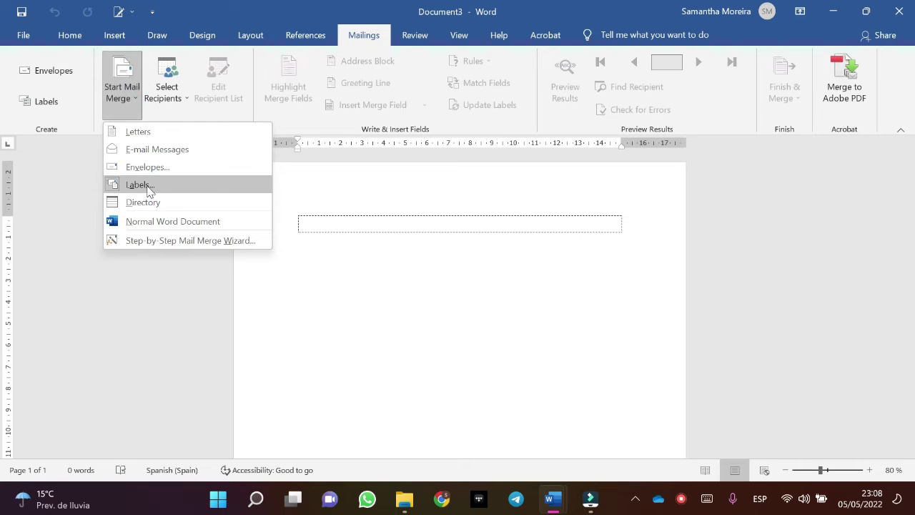
click(139, 186)
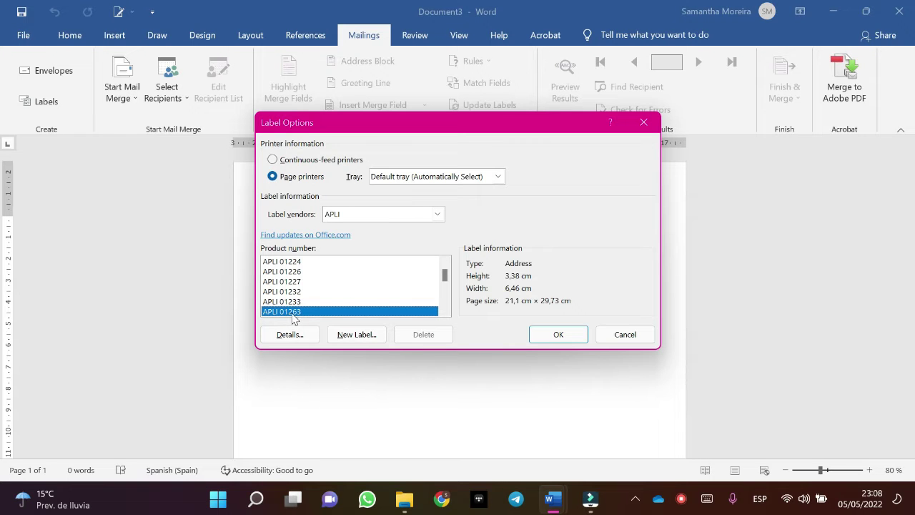
click(552, 336)
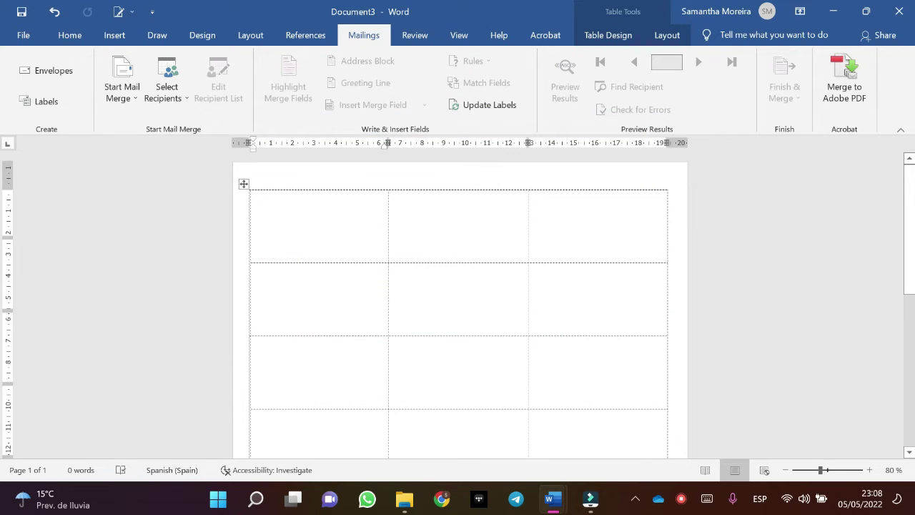
Use DB_studentsA_debts.docx from Documents\01_Mailing as the existing recipient list
click(172, 105)
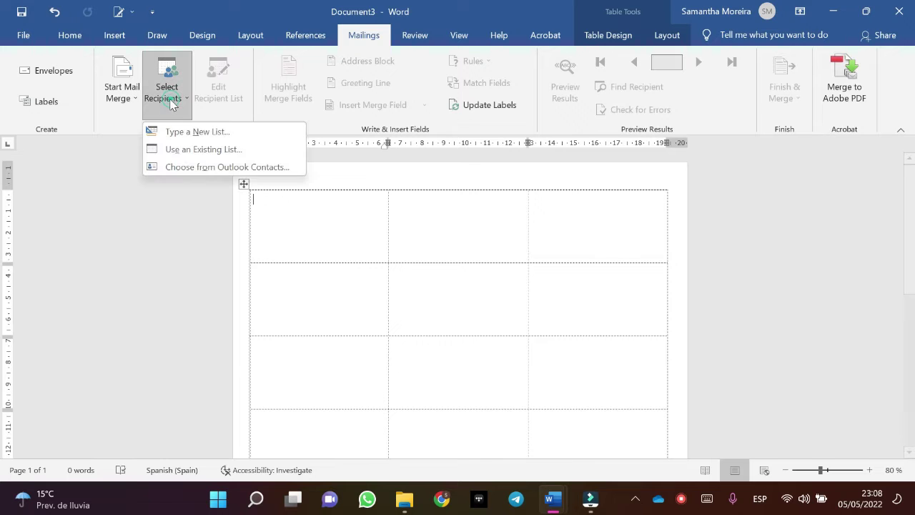
click(201, 150)
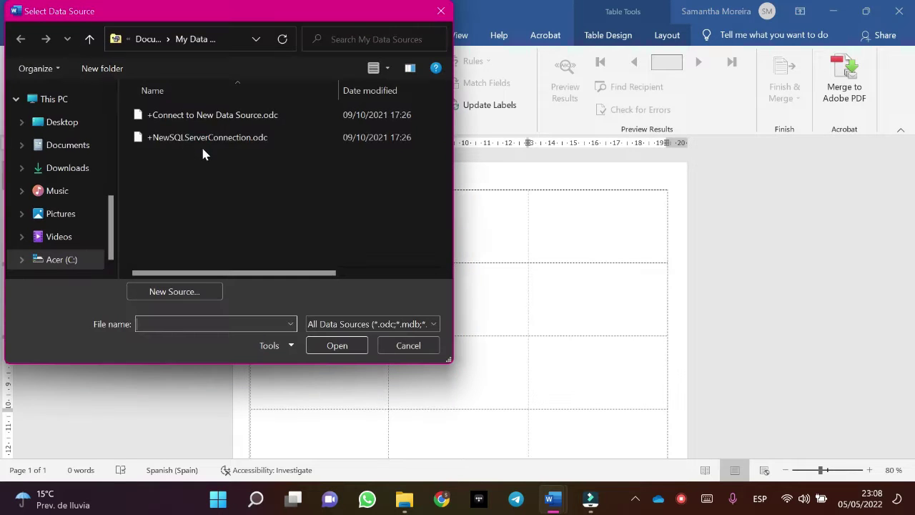
click(69, 127)
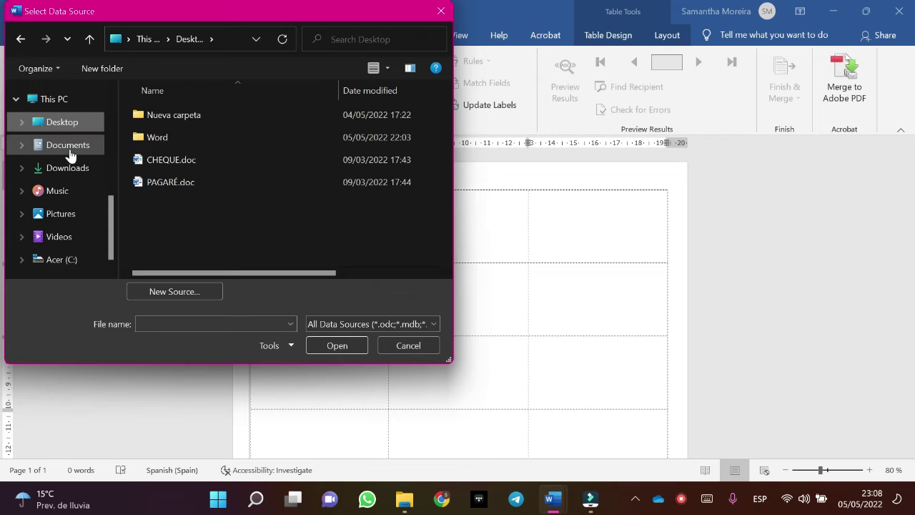
click(67, 146)
double_click(164, 114)
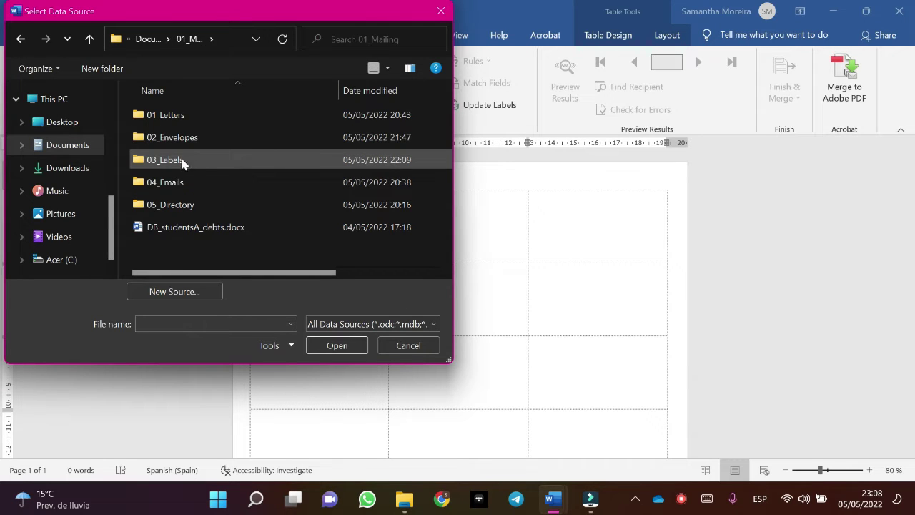
click(185, 225)
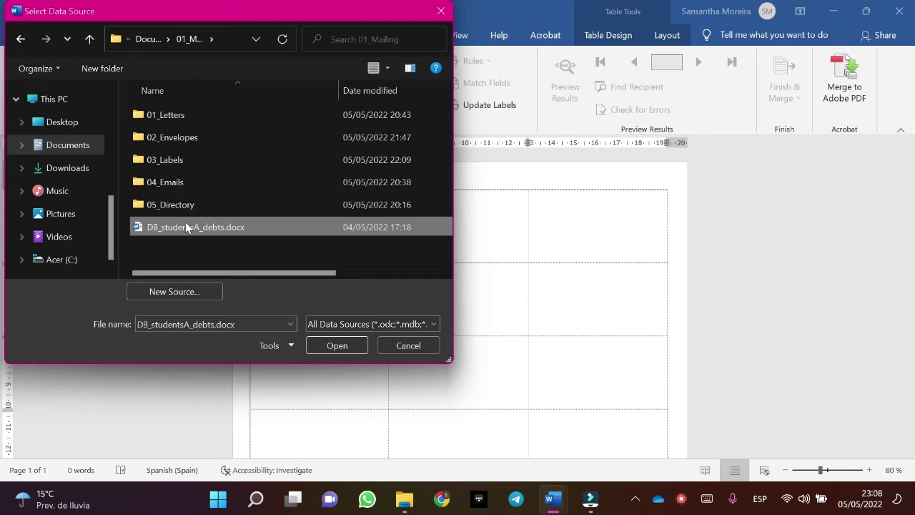
click(360, 346)
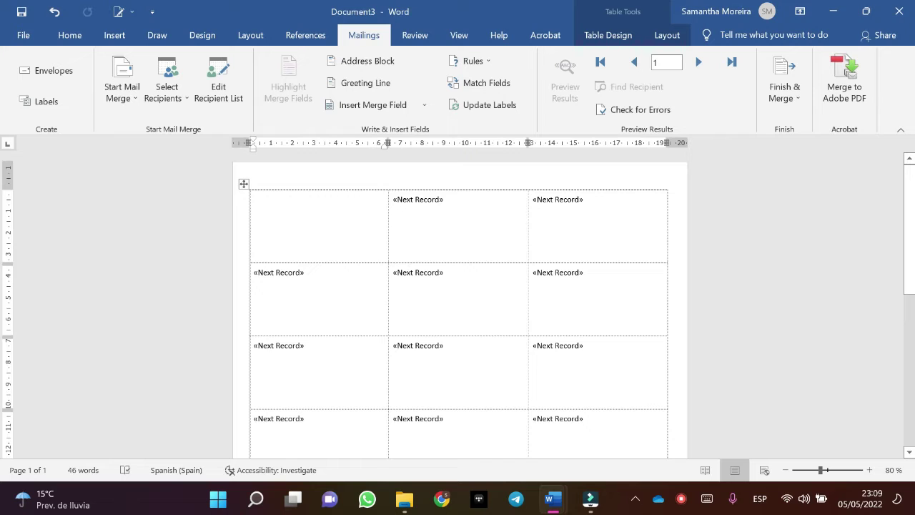
Insert «Name» «Surname» and «City» merge fields in the first label and make them bold
click(360, 193)
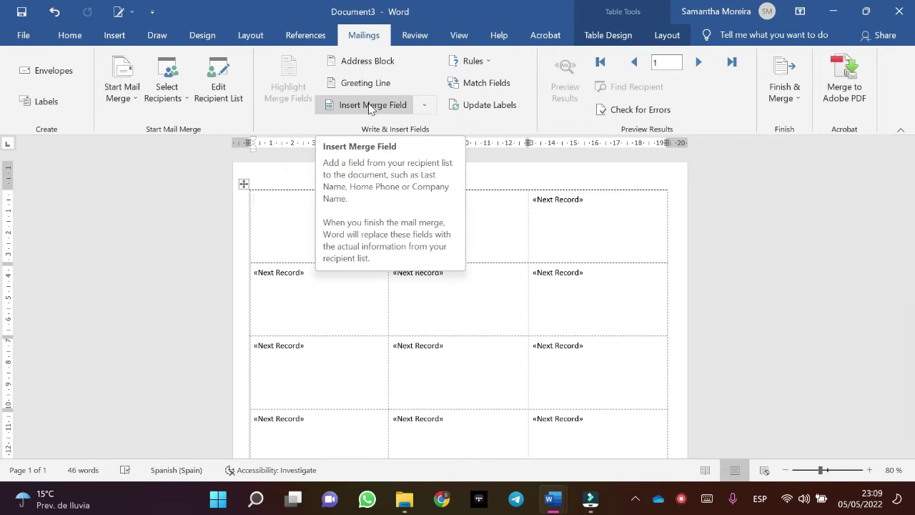
click(421, 106)
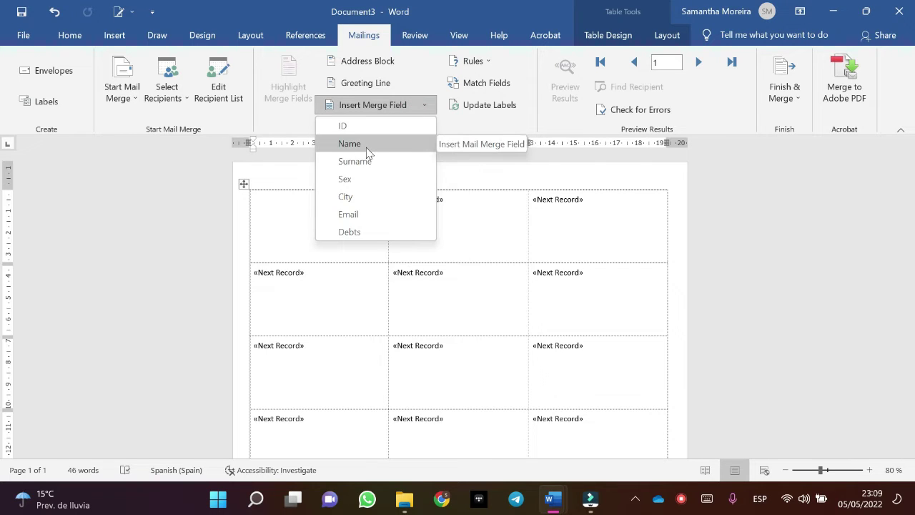
click(366, 145)
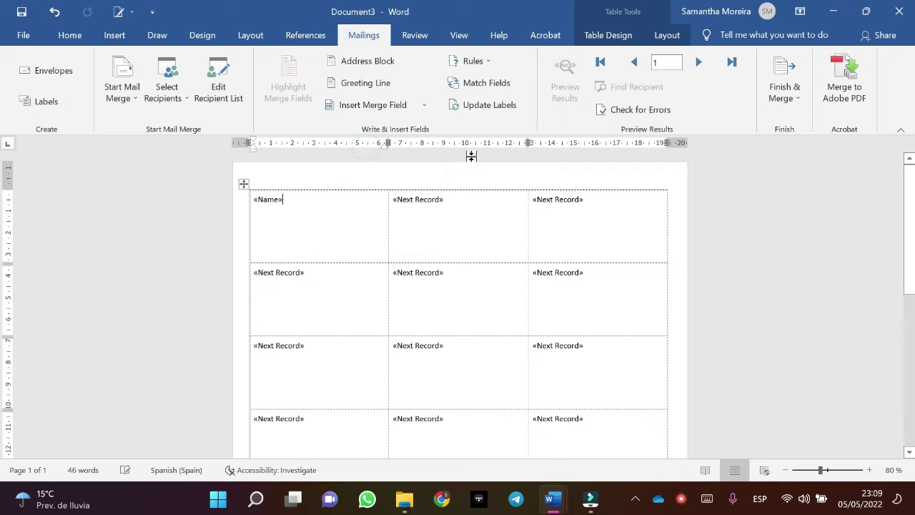
click(423, 105)
click(287, 199)
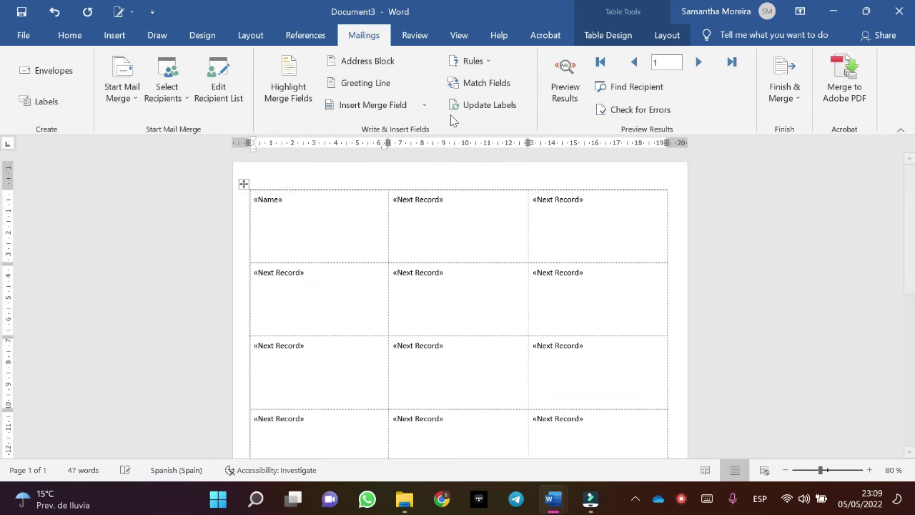
click(424, 104)
click(397, 159)
click(422, 106)
click(403, 199)
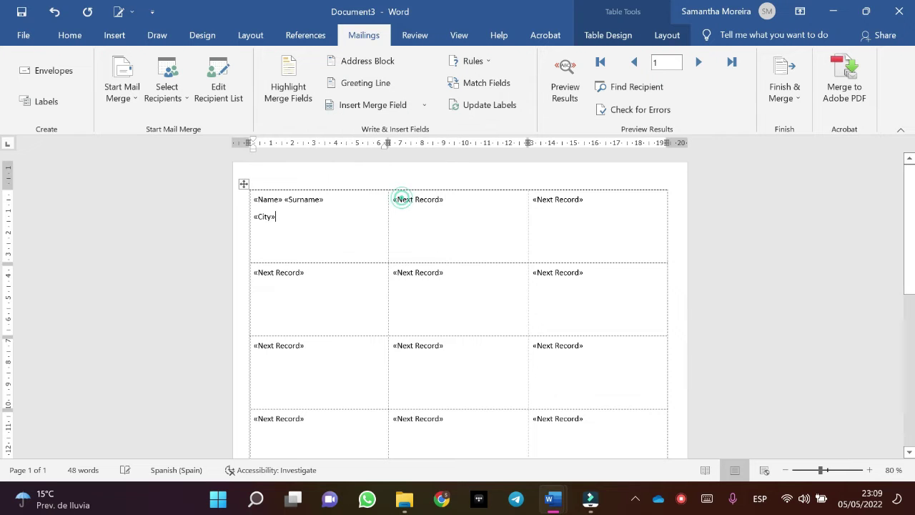
key(ctrl+b)
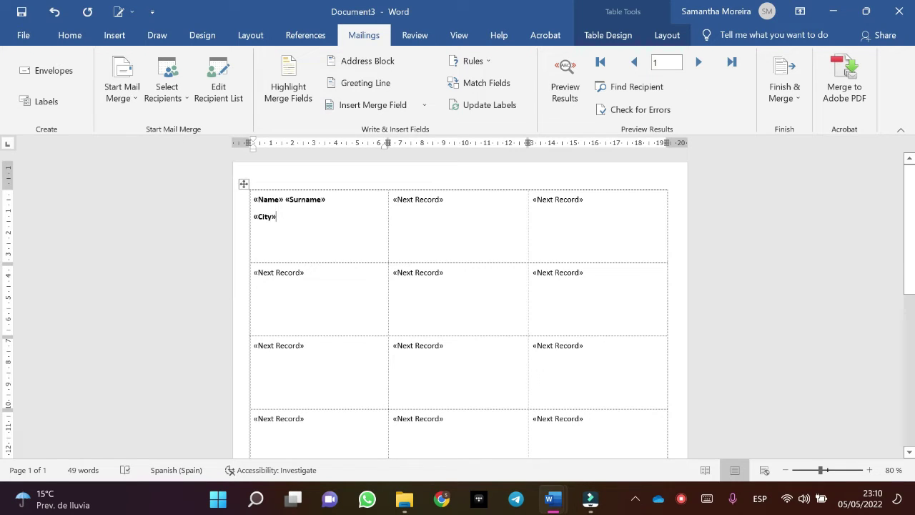
In Save As, browse to the 01_Mailing\03_Labels\Exercise_06 folder
click(24, 35)
click(76, 242)
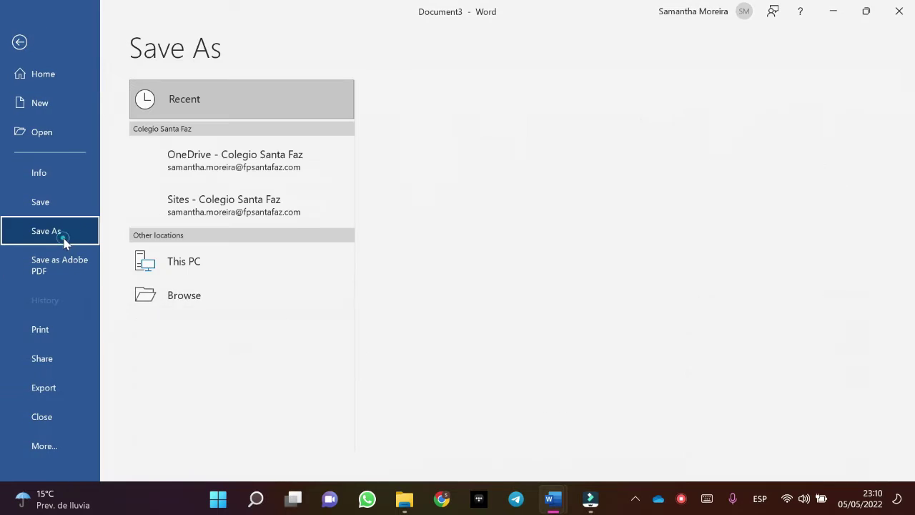
click(252, 323)
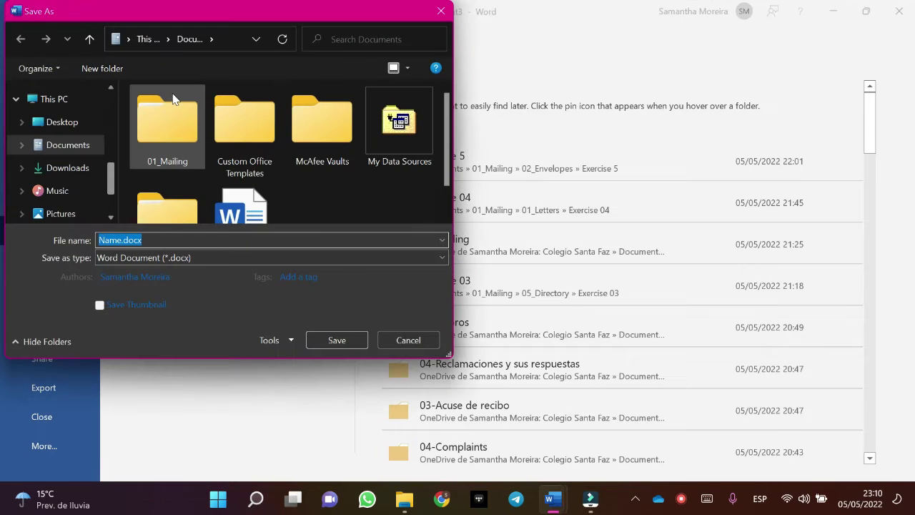
double_click(172, 99)
double_click(207, 163)
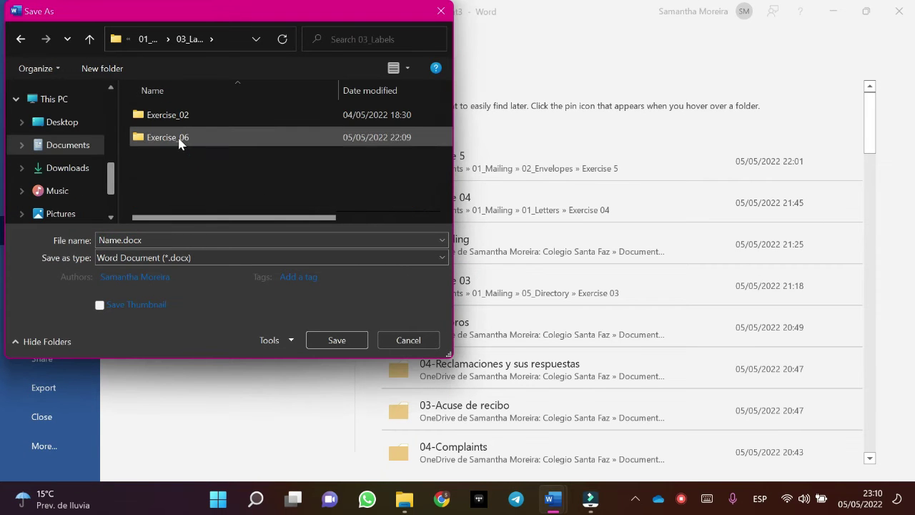
double_click(169, 139)
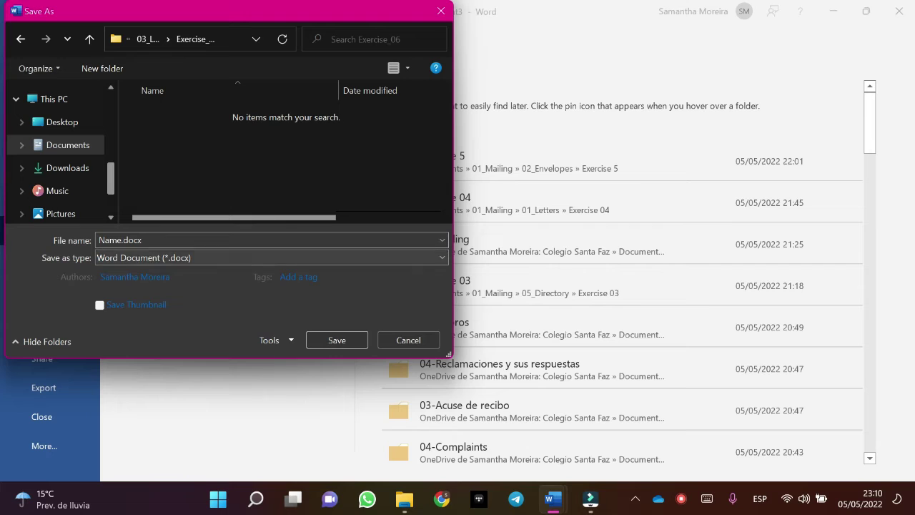
Enter the file name 'Labels_ Previous customers_size10'
double_click(118, 241)
click(120, 241)
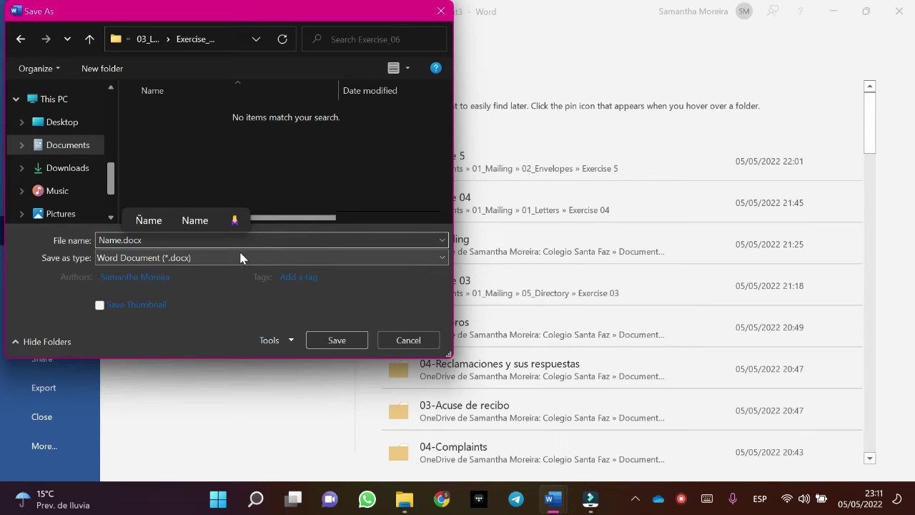
key(BackSpace)
key(BackSpace)
key(BackSpace)
key(BackSpace)
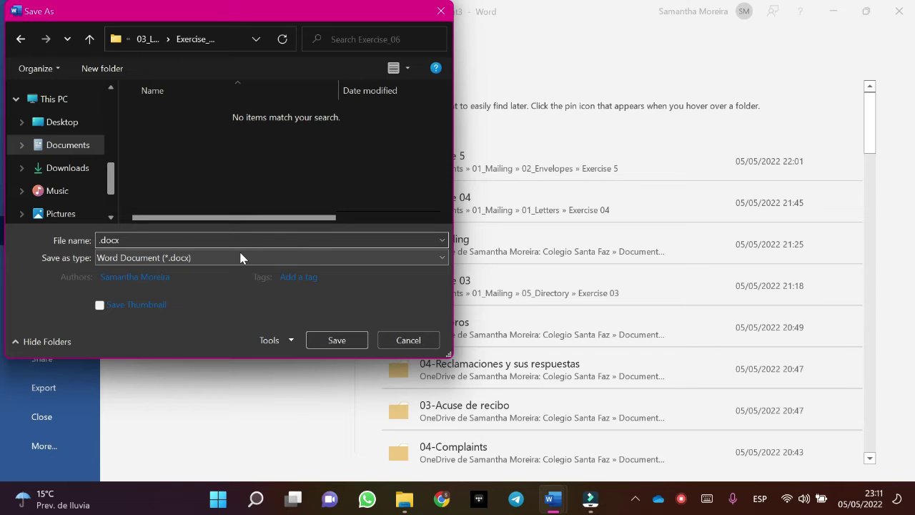
key(Caps_Lock)
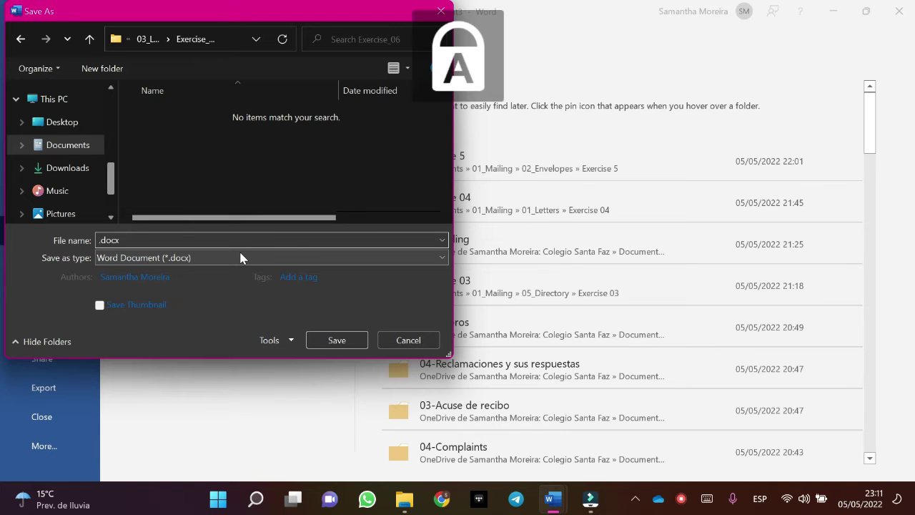
text(L)
key(Caps_Lock)
text(abels)
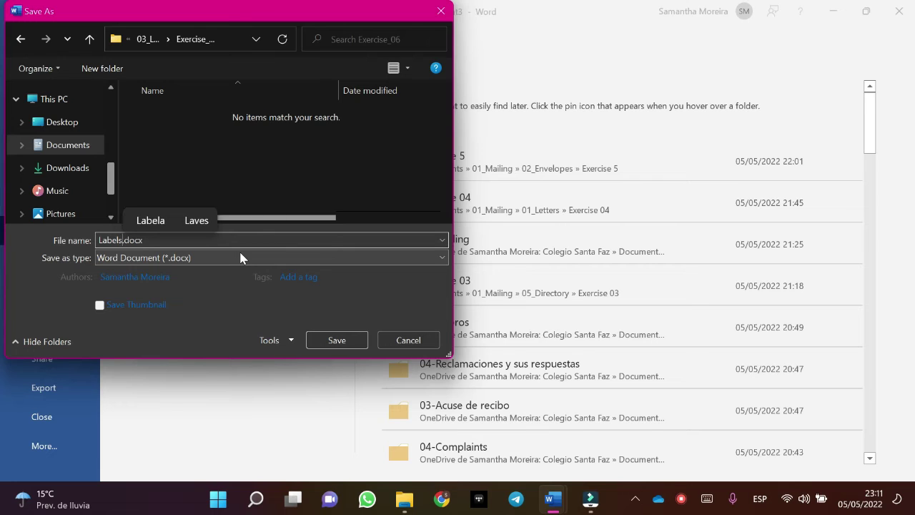
text(_ )
text(P)
key(Caps_Lock)
text(revi)
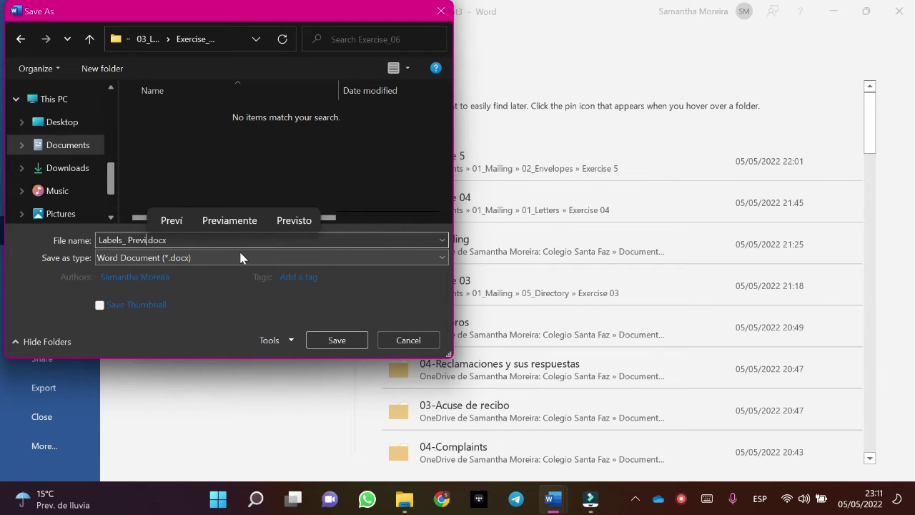
text(ous cl)
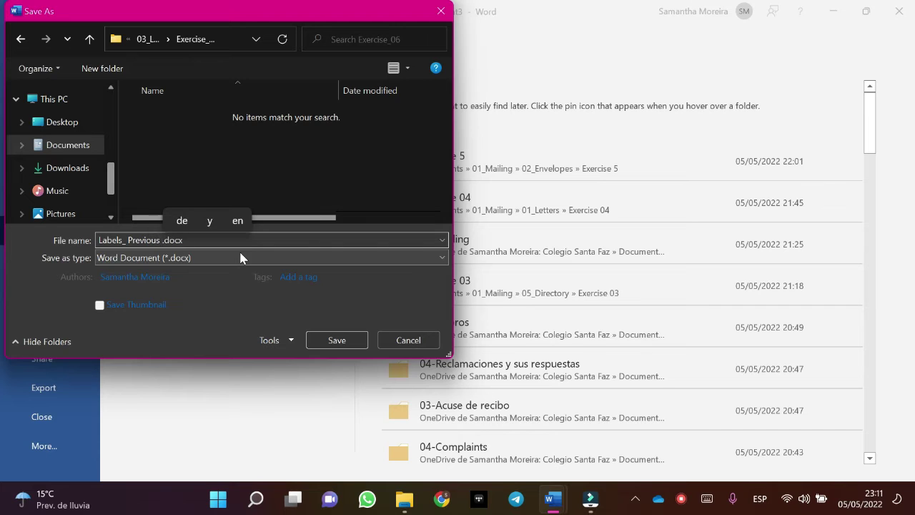
key(BackSpace)
text(u)
text(st)
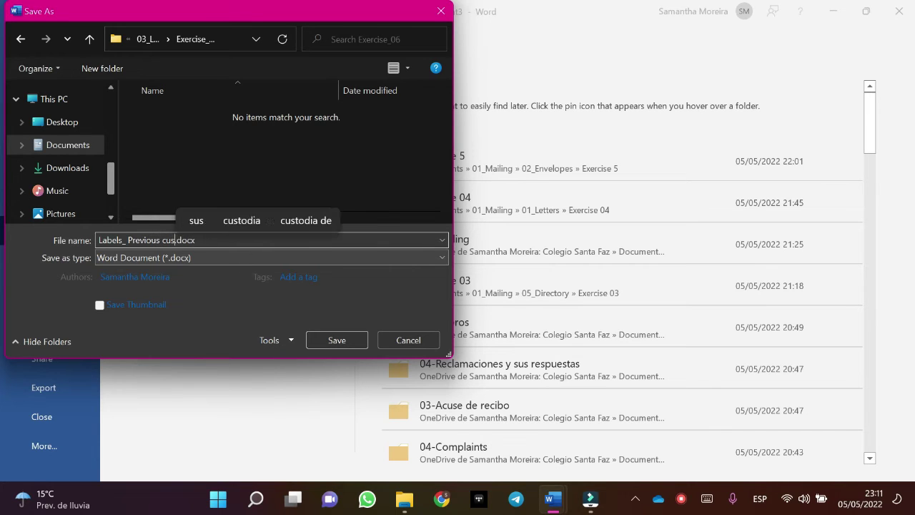
text(o)
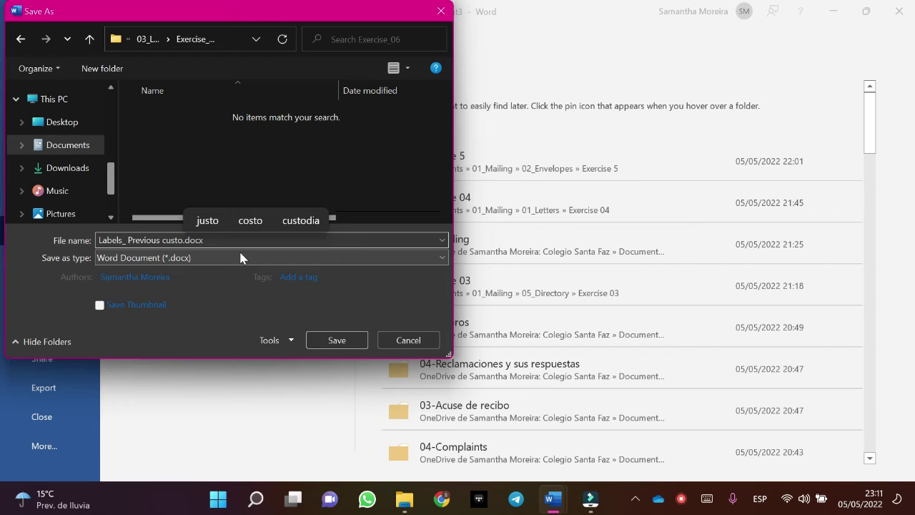
text(mers)
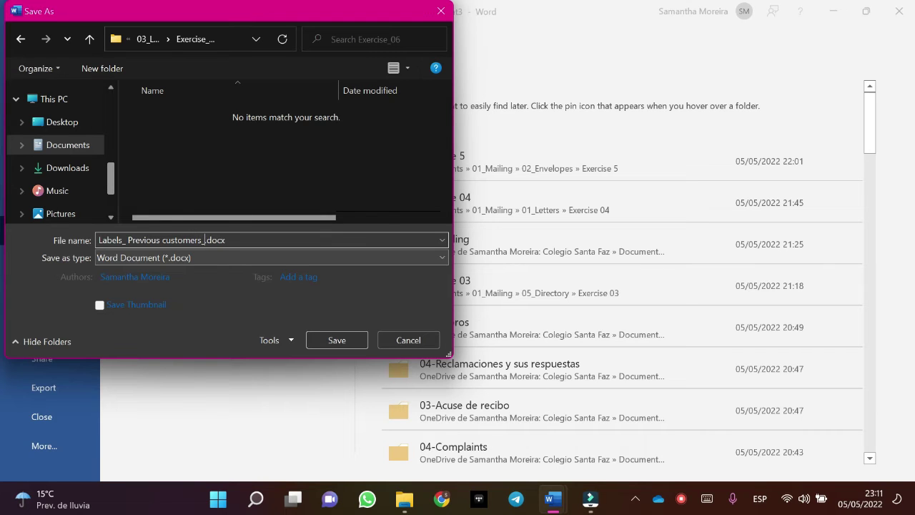
text(_size)
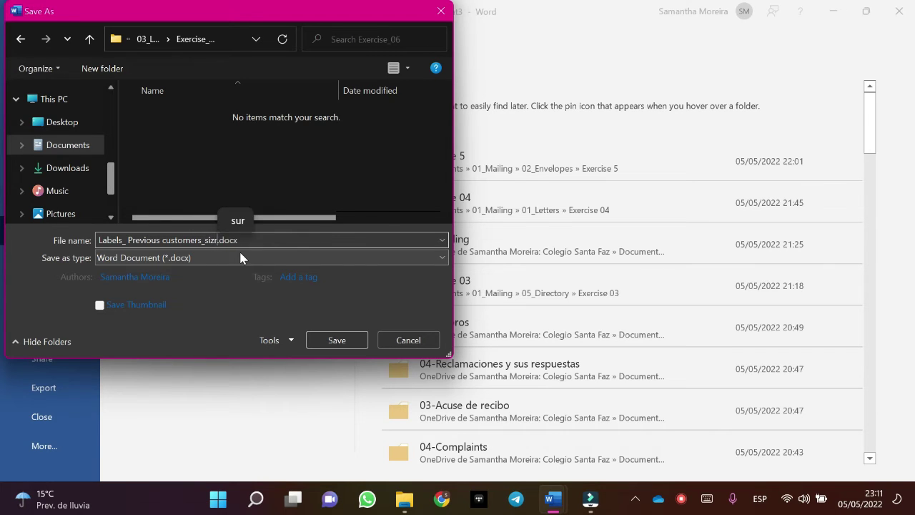
text(19)
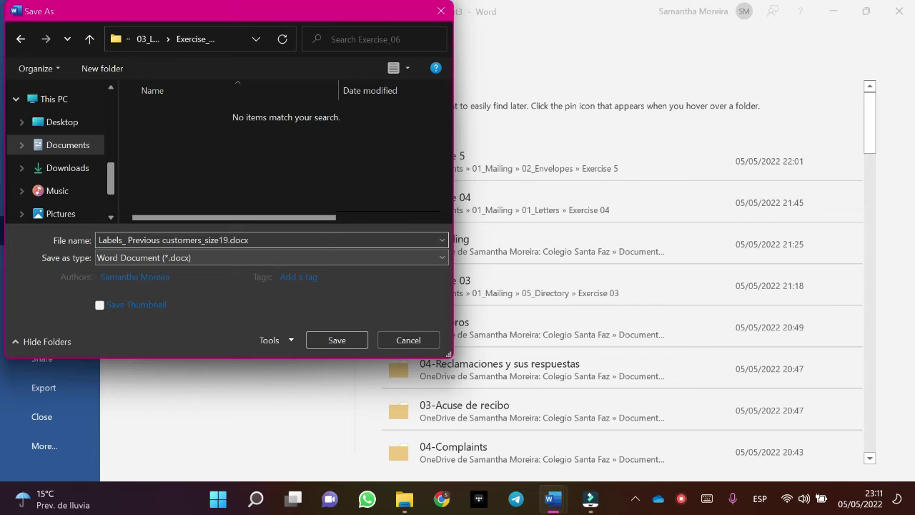
key(BackSpace)
text(0)
Save the label document and open the recipient list, widened to show the Debts column
click(335, 341)
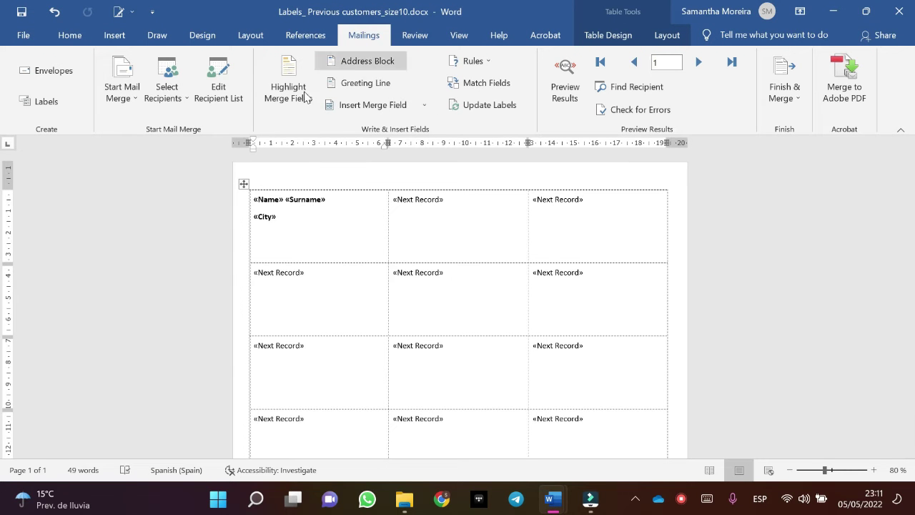
click(233, 109)
drag(607, 199, 758, 205)
drag(501, 94, 353, 54)
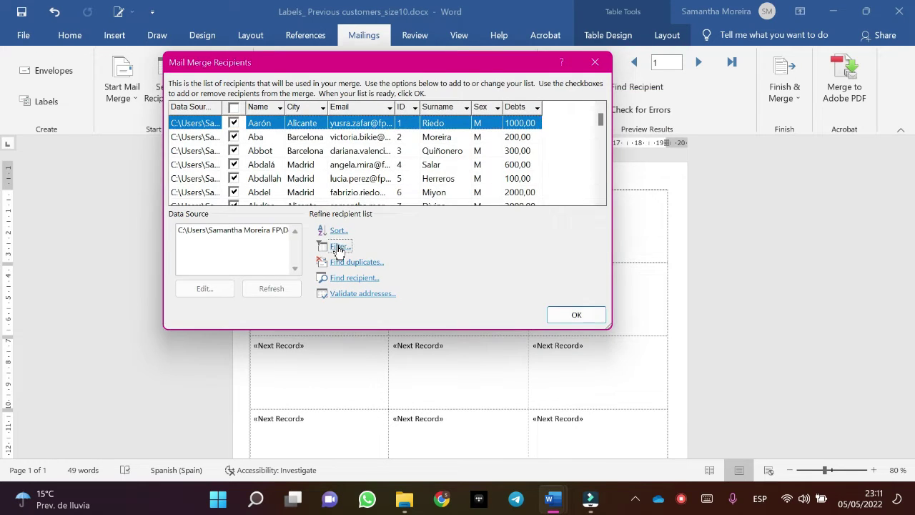
Filter recipients to those with Debts greater than or equal to 500
click(340, 246)
click(434, 163)
scroll(425, 205, down, 1)
click(423, 208)
click(541, 158)
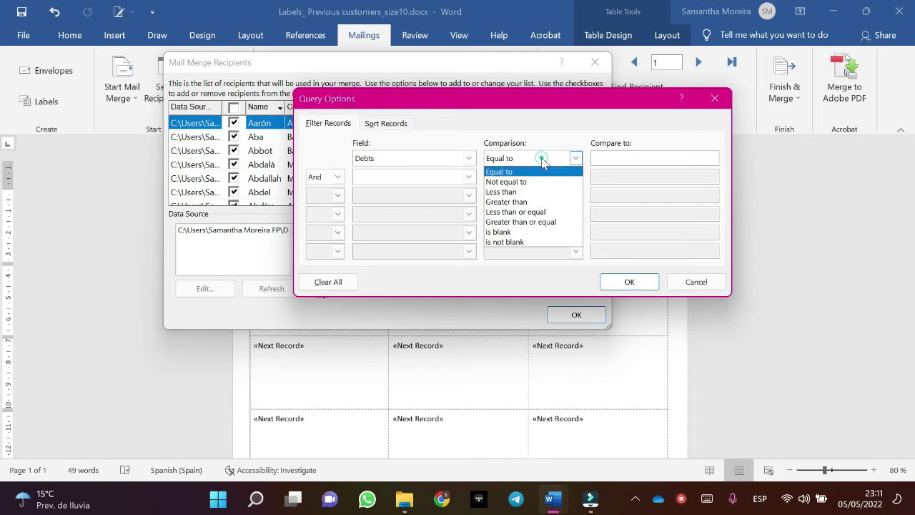
click(531, 224)
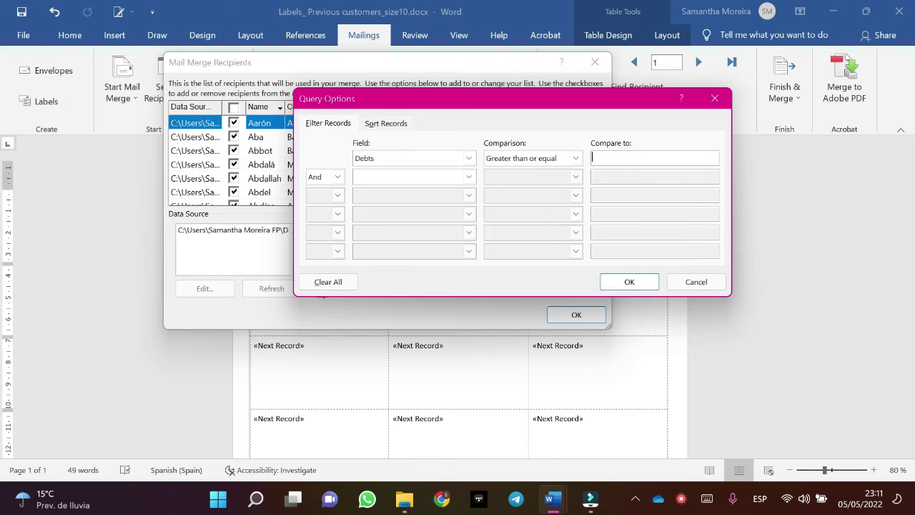
click(627, 281)
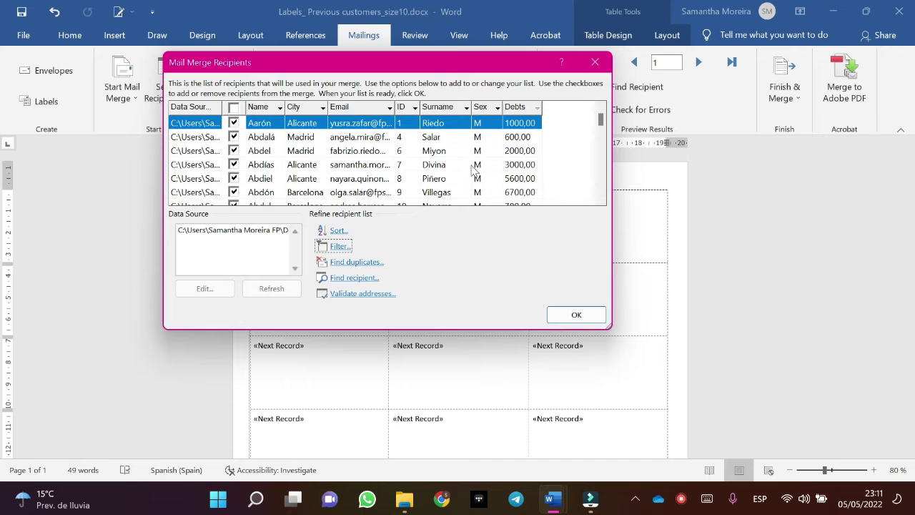
scroll(474, 174, down, 5)
scroll(518, 187, down, 2)
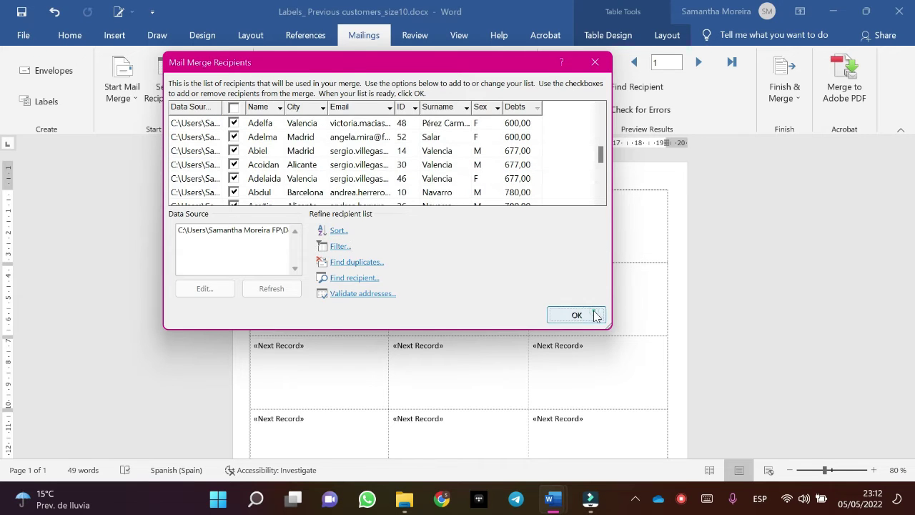
click(594, 315)
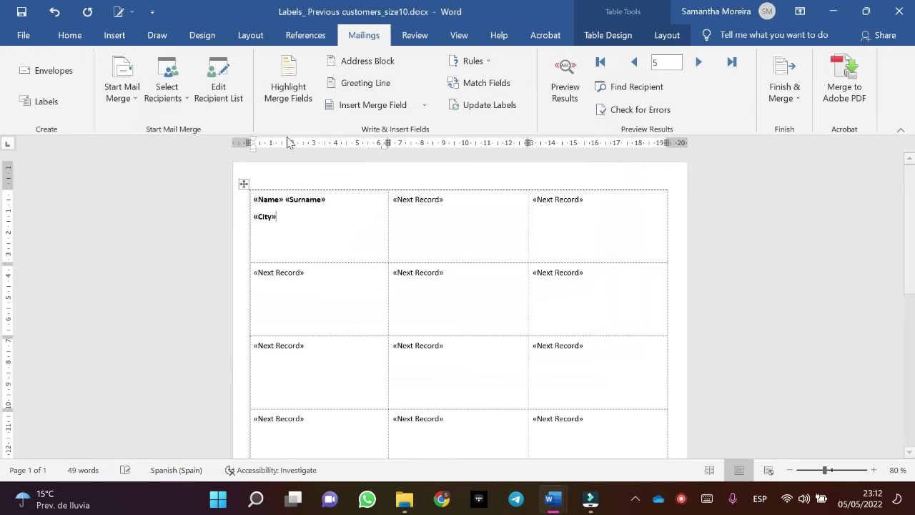
Update Labels so every label gets the fields, checking the result in Preview Results
click(572, 100)
click(573, 104)
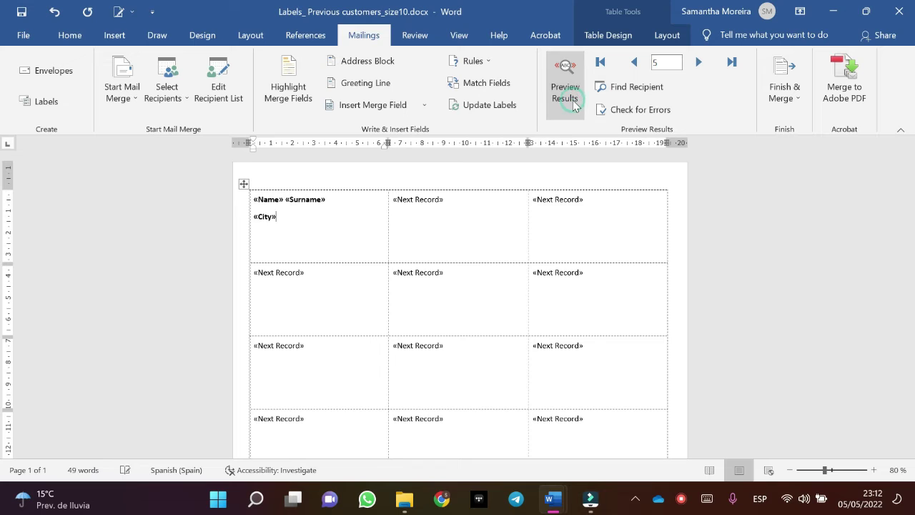
click(489, 105)
click(565, 96)
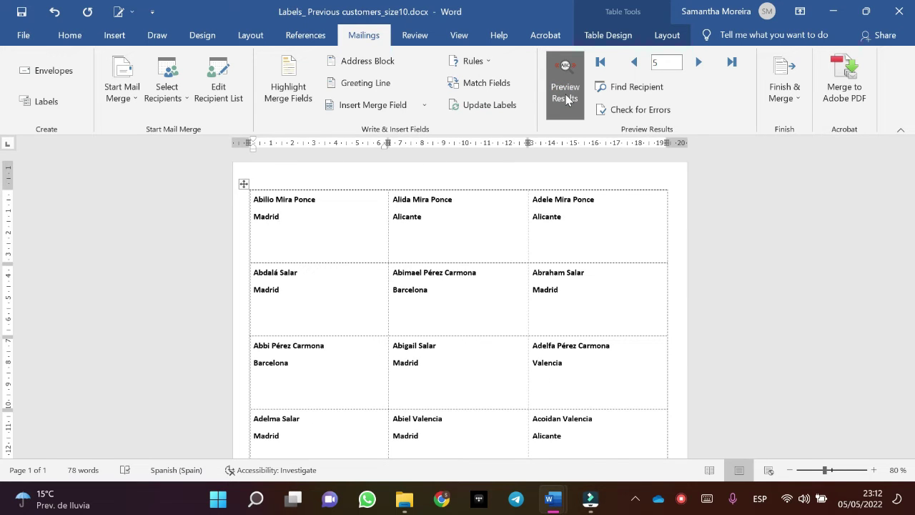
click(568, 99)
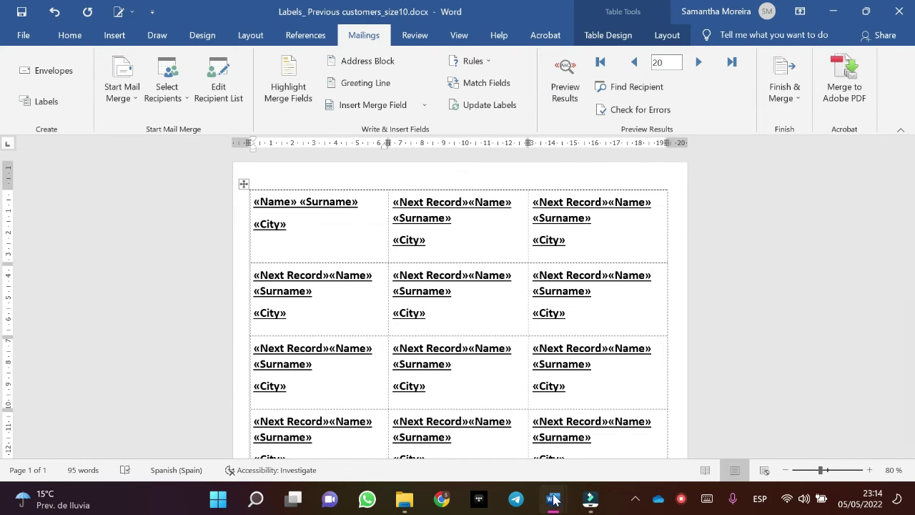
Paste the RMP logo from Ejercicios.docx before the Name field and shrink it
mouse_move(554, 497)
click(522, 423)
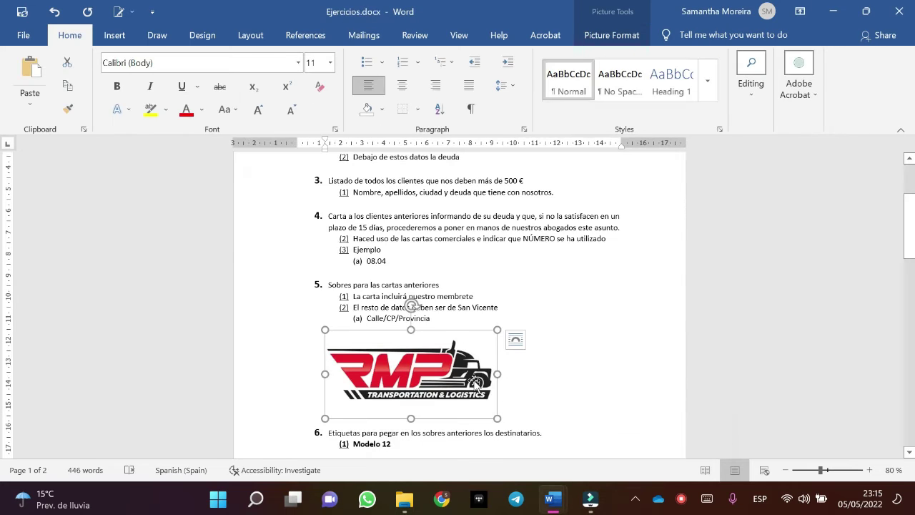
mouse_move(552, 498)
click(637, 423)
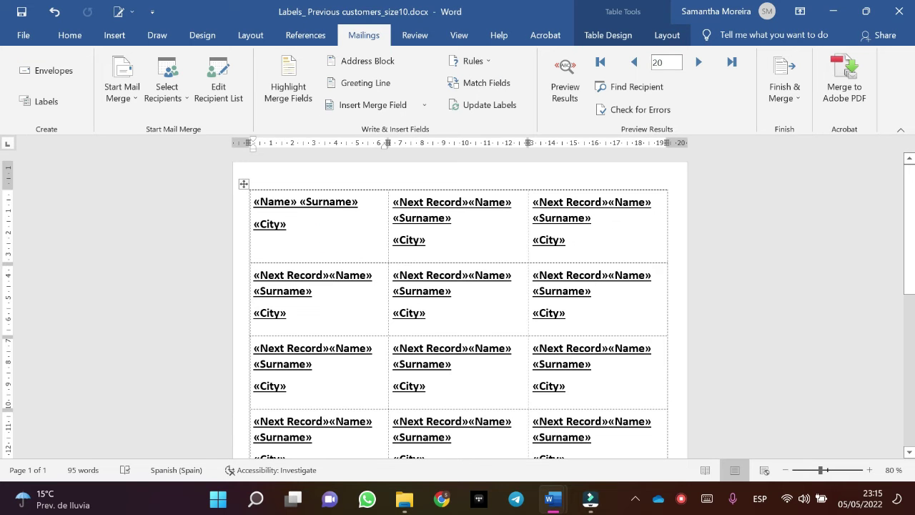
click(256, 201)
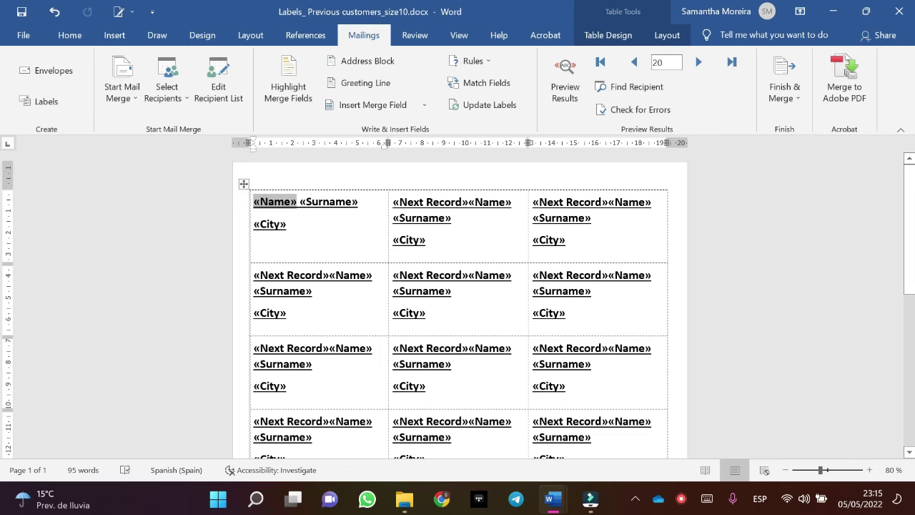
key(ctrl+v)
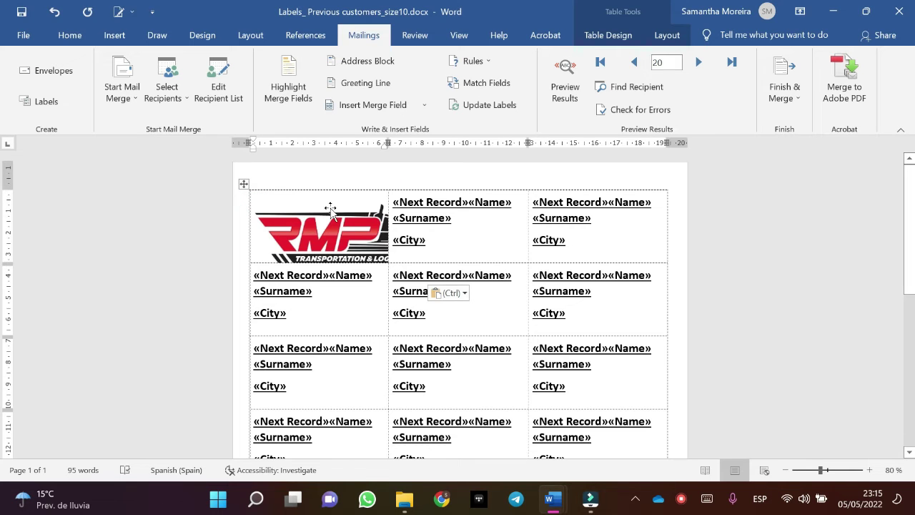
click(331, 209)
drag(388, 263, 292, 237)
Move the Name, Surname and City fields to a new position in the first label
scroll(458, 300, down, 2)
scroll(458, 300, up, 2)
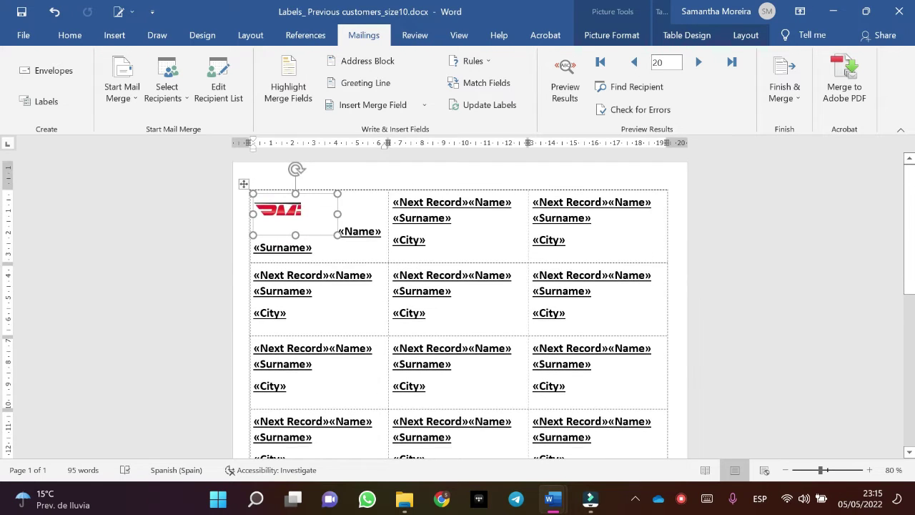
key(F2)
click(352, 253)
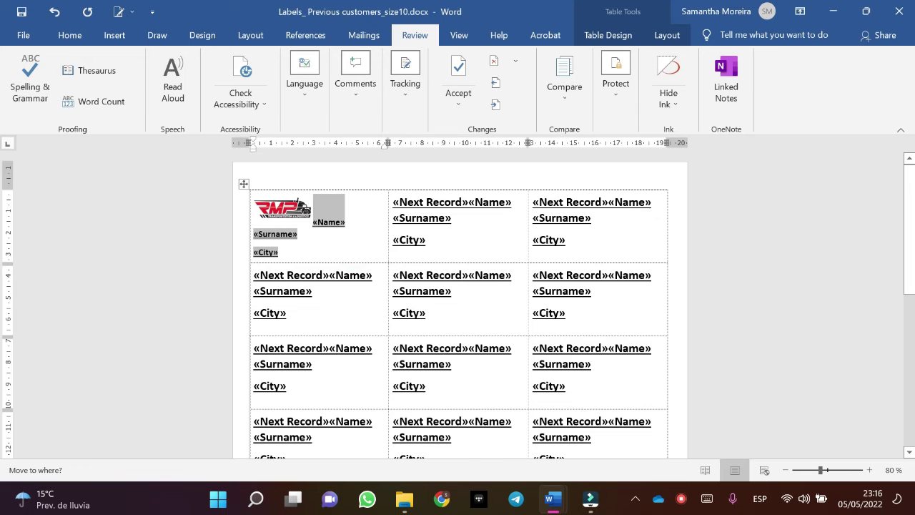
Update Labels to copy the logo and fields everywhere, then preview the filtered customers' data
click(317, 37)
click(364, 35)
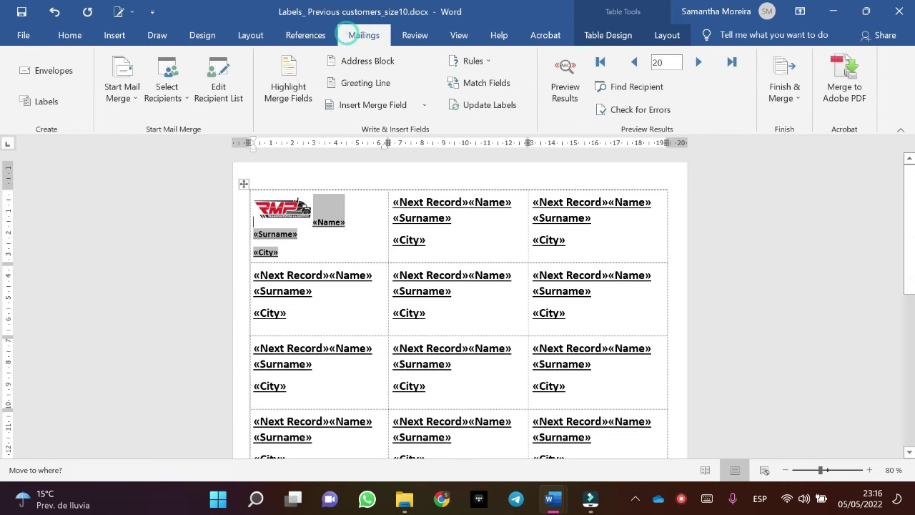
click(565, 87)
click(565, 88)
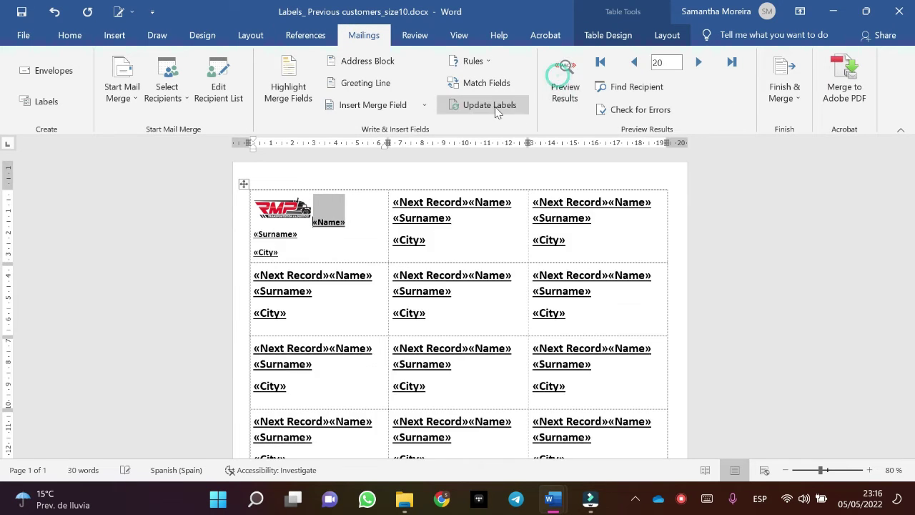
click(494, 105)
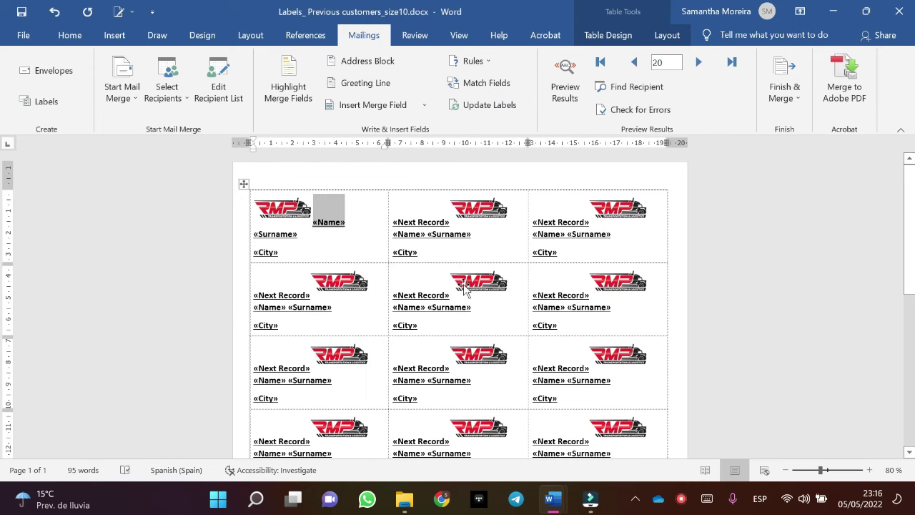
click(571, 89)
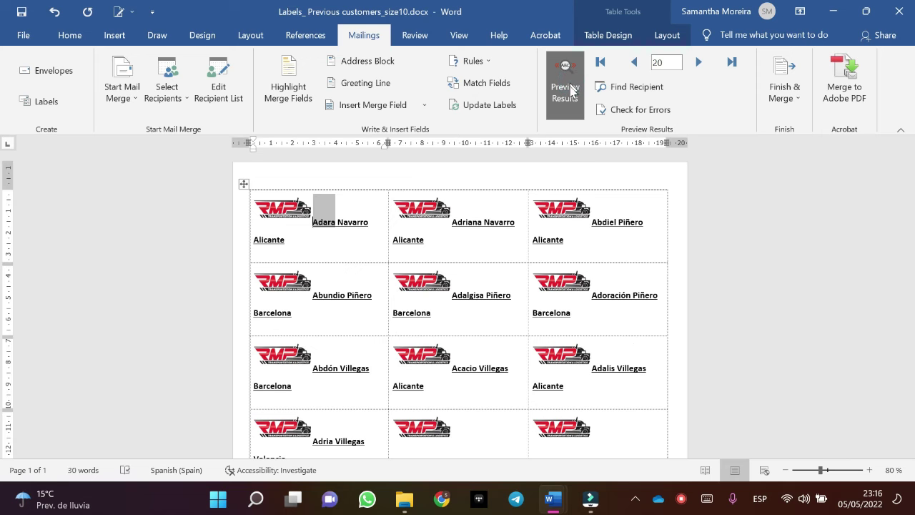
scroll(458, 304, down, 7)
scroll(458, 304, up, 6)
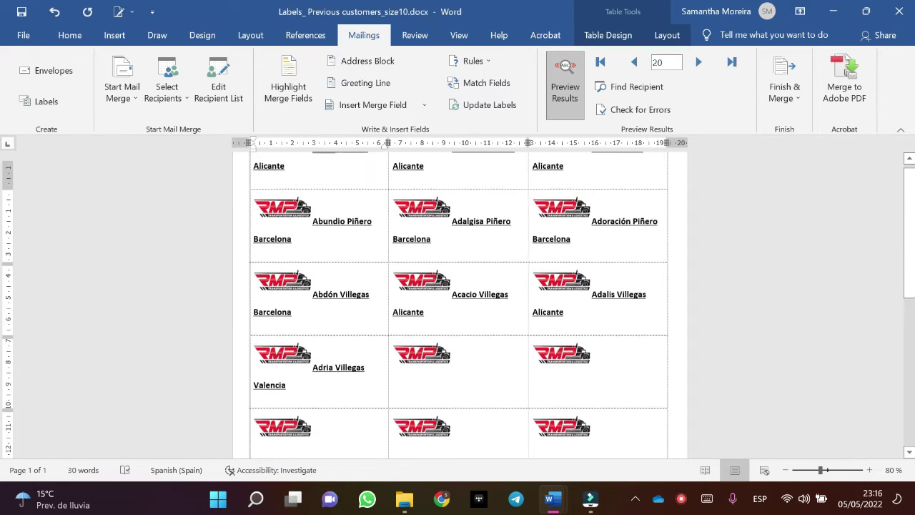
scroll(458, 304, up, 2)
Toggle Preview Results off and on, ending with merge fields displayed
click(565, 87)
click(565, 87)
click(565, 85)
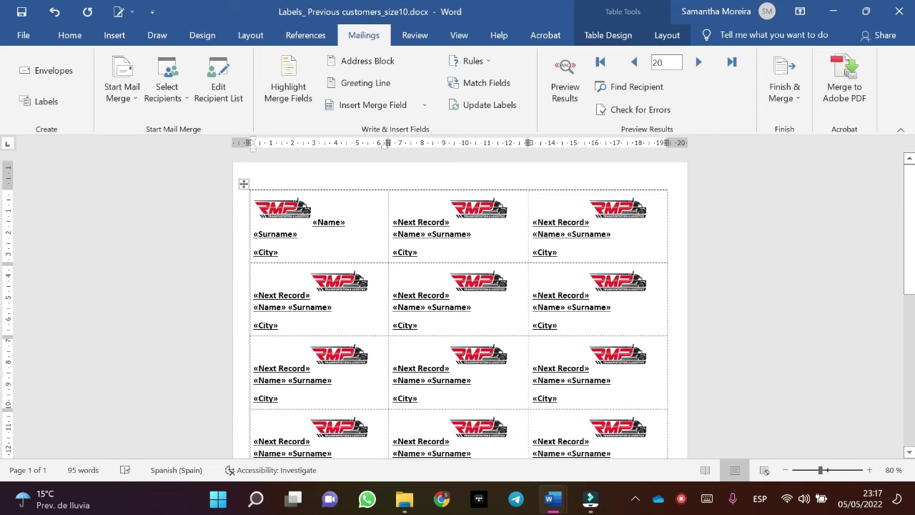
Merge all records into a new document with Edit Individual Documents
click(797, 102)
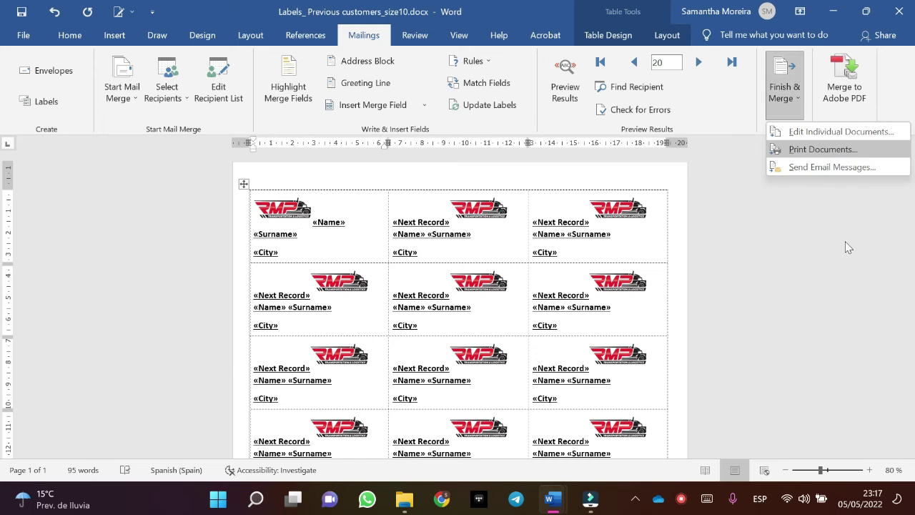
click(814, 133)
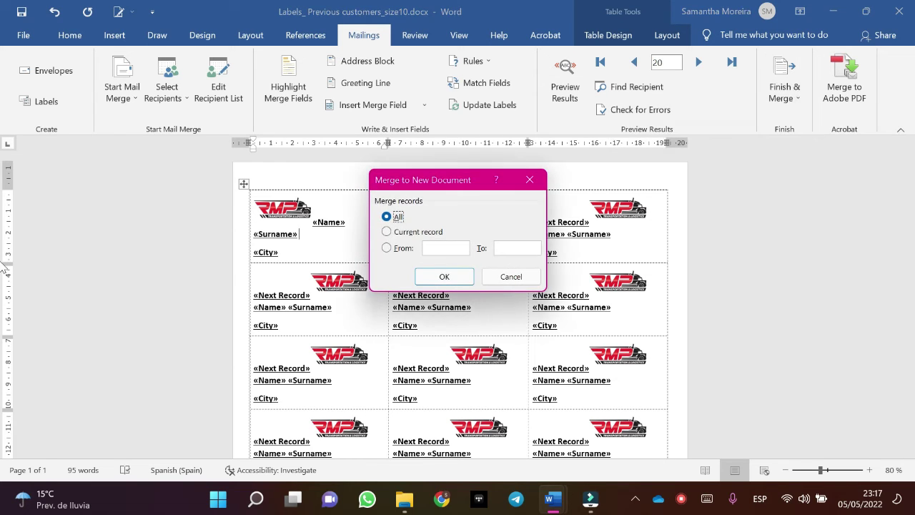
click(458, 279)
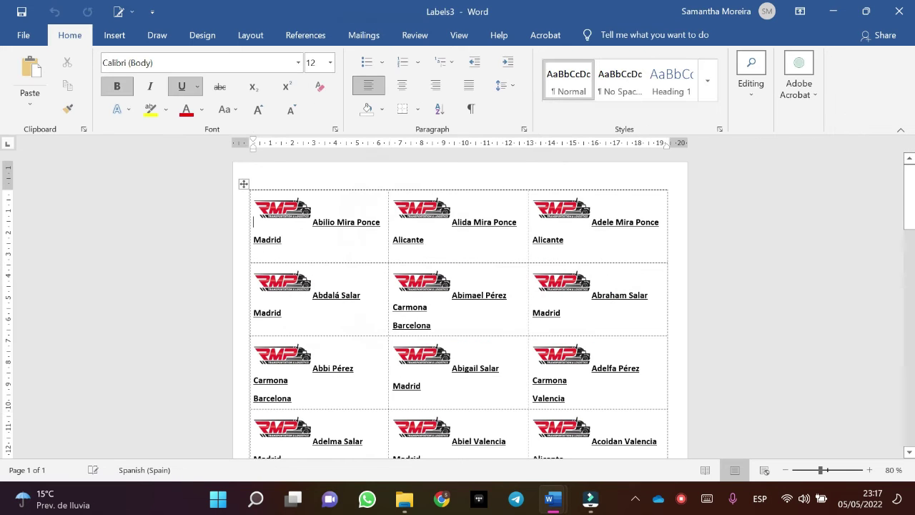
scroll(556, 247, down, 10)
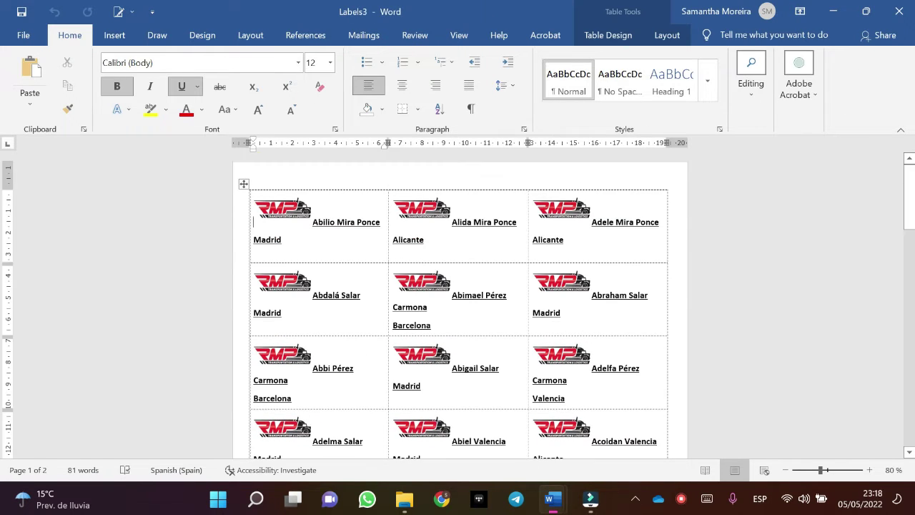
scroll(460, 305, down, 6)
scroll(460, 306, up, 4)
scroll(460, 305, up, 3)
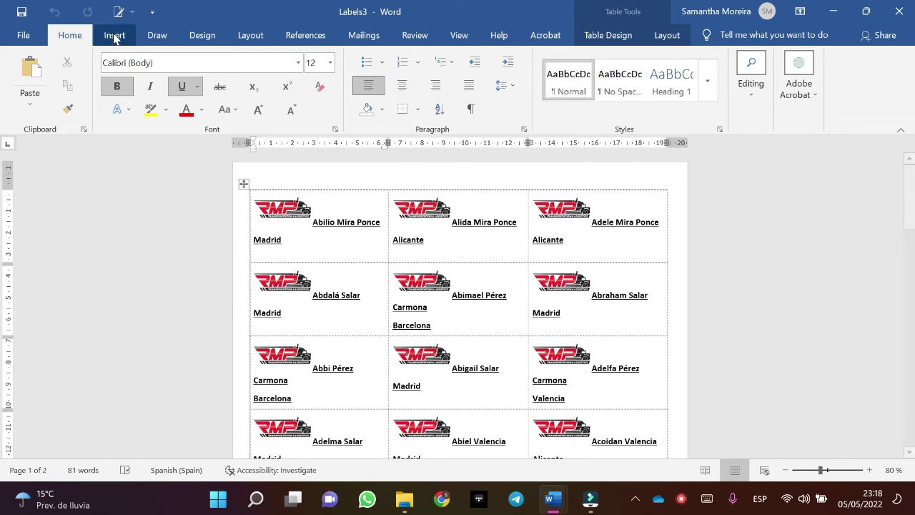
Save the merged labels in Exercise_06 as 'MED_Labels_ Previous customers_size10.docx'
click(23, 38)
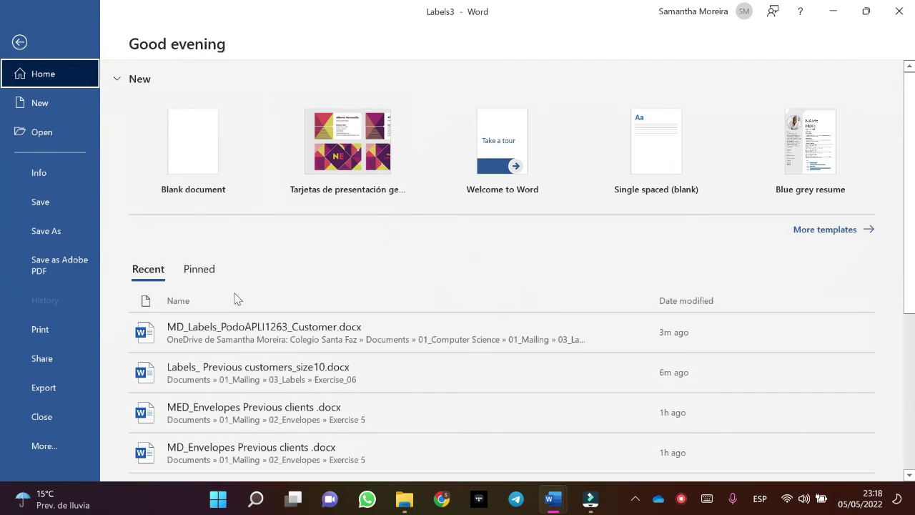
click(70, 231)
click(211, 322)
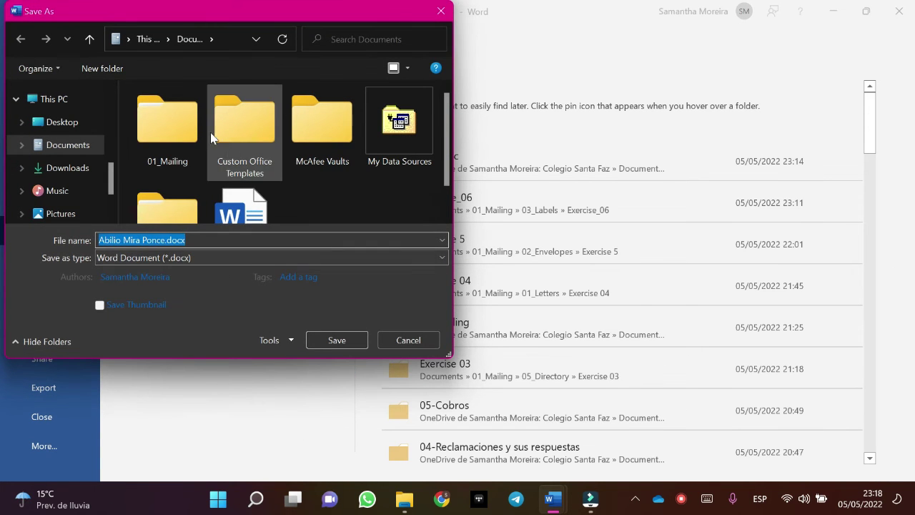
double_click(181, 130)
double_click(206, 159)
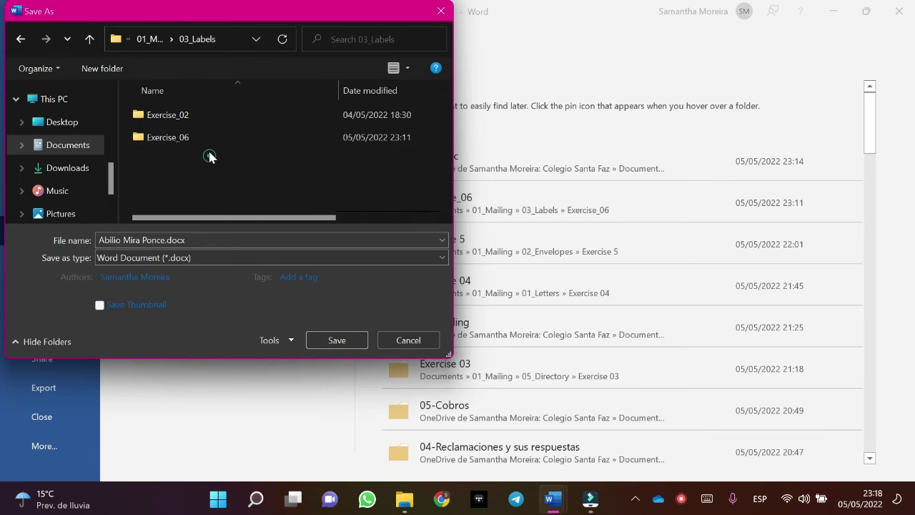
double_click(193, 140)
click(200, 116)
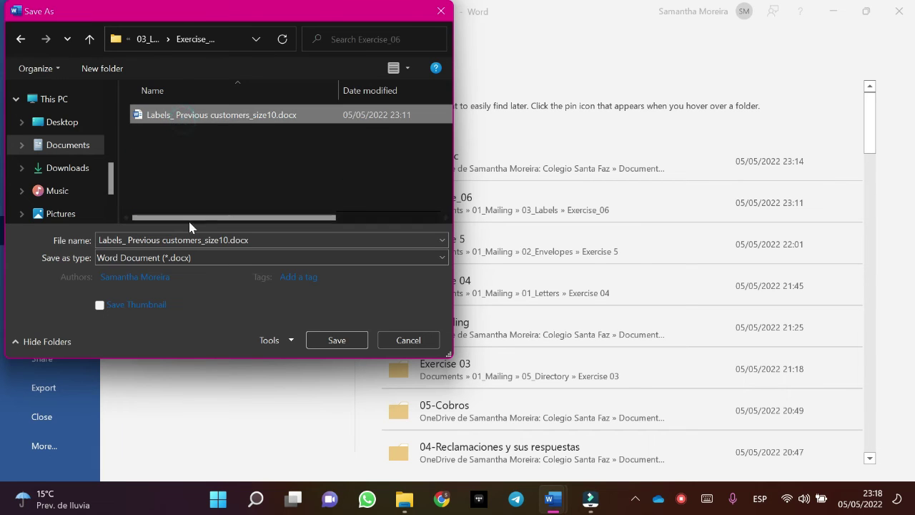
click(96, 240)
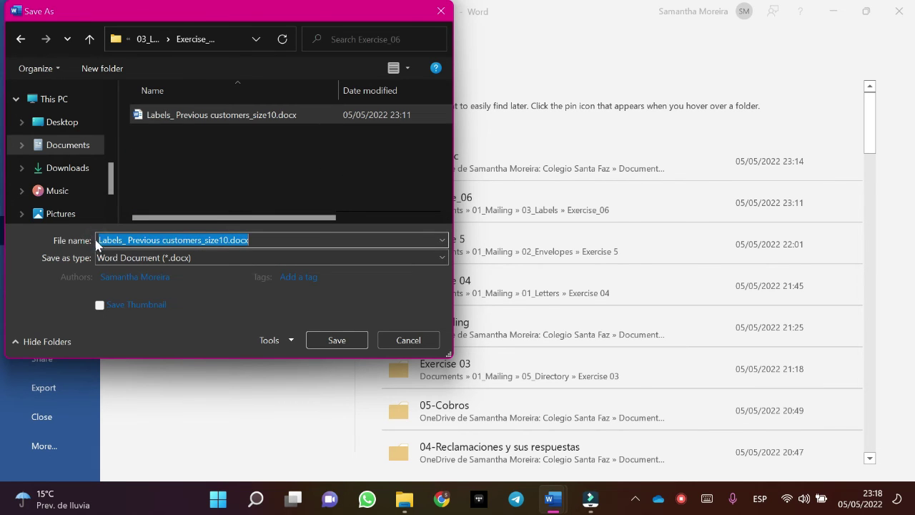
click(100, 239)
key(Caps_Lock)
text(M)
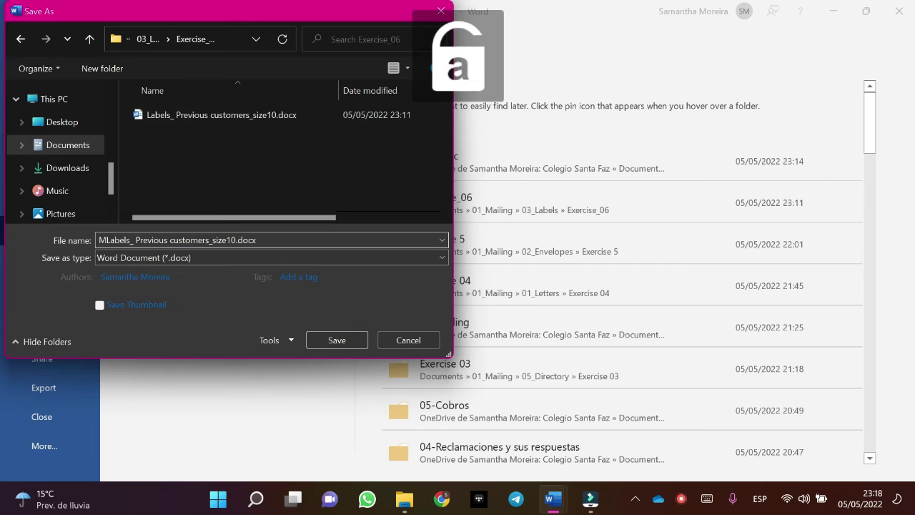
text(ED_)
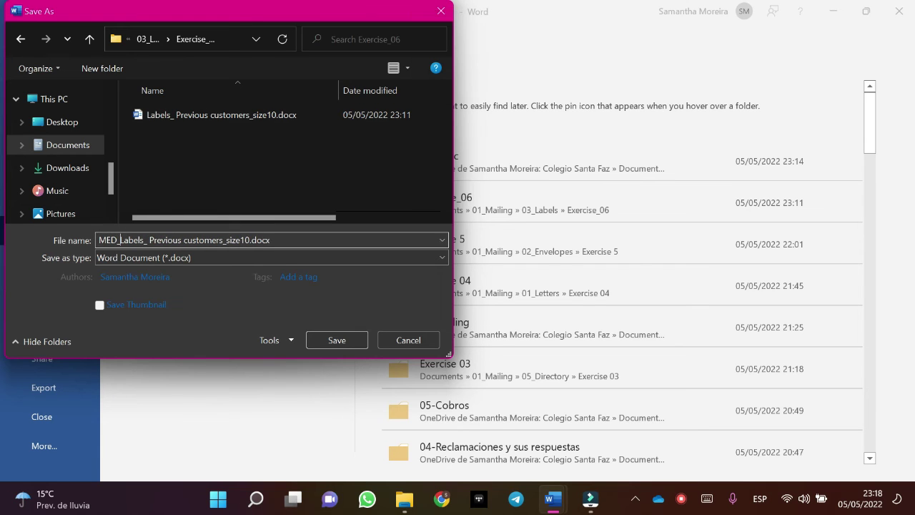
click(339, 340)
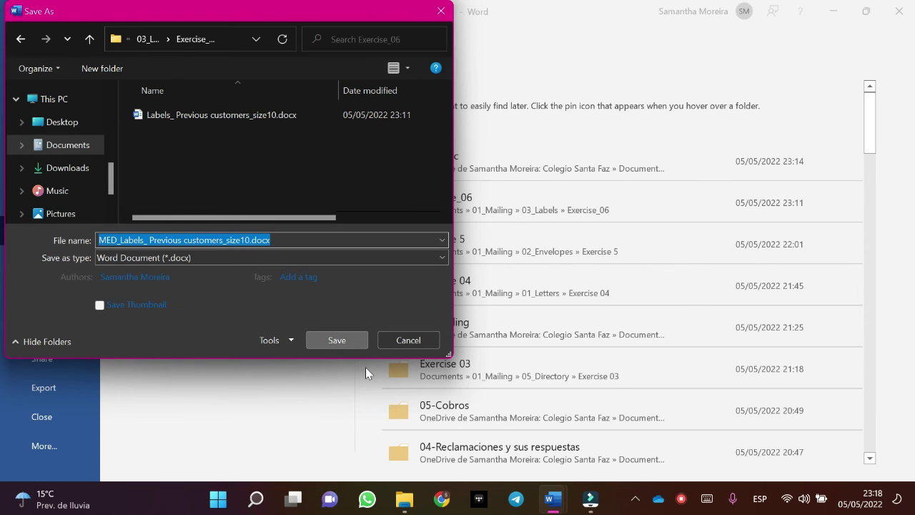
click(345, 340)
Close the original label template, saving its changes, and check the saved files in File Explorer
mouse_move(552, 501)
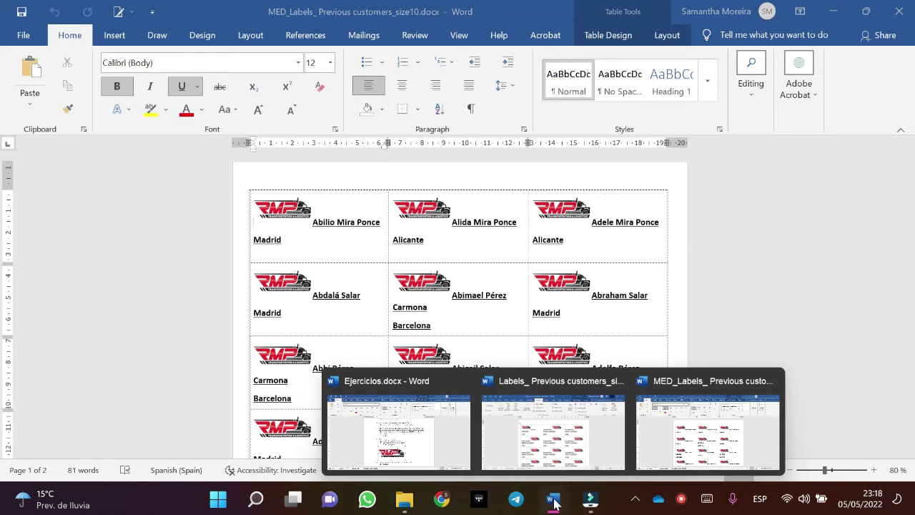
click(550, 445)
click(899, 11)
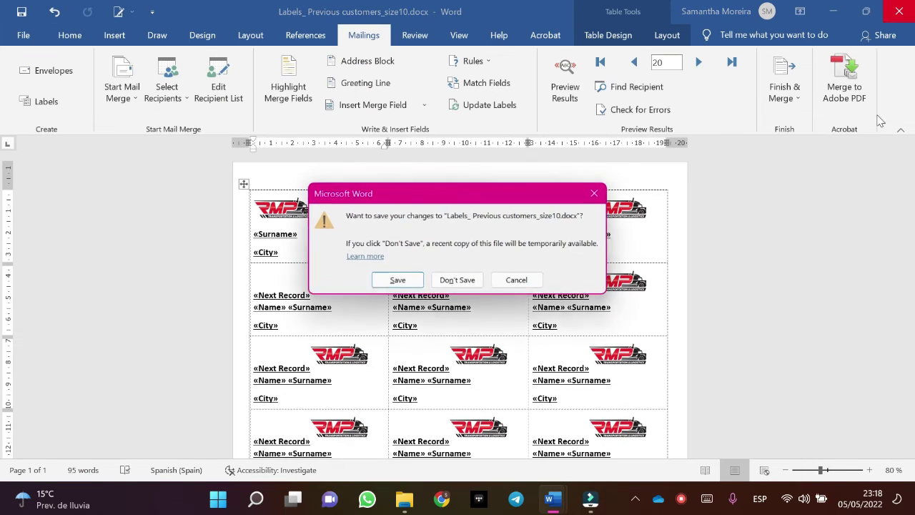
click(399, 281)
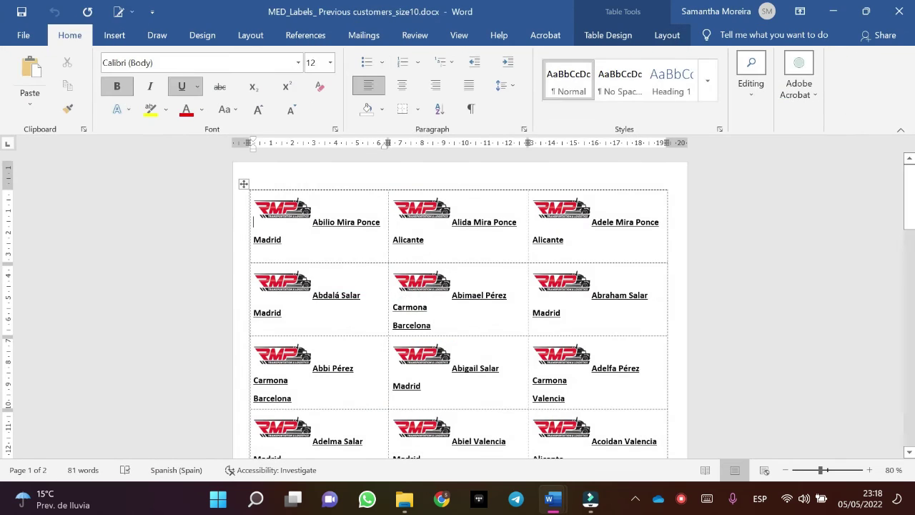
click(405, 499)
Browse to Documents > 01_Mailing > 03_Labels > Exercise_06
scroll(114, 327, down, 5)
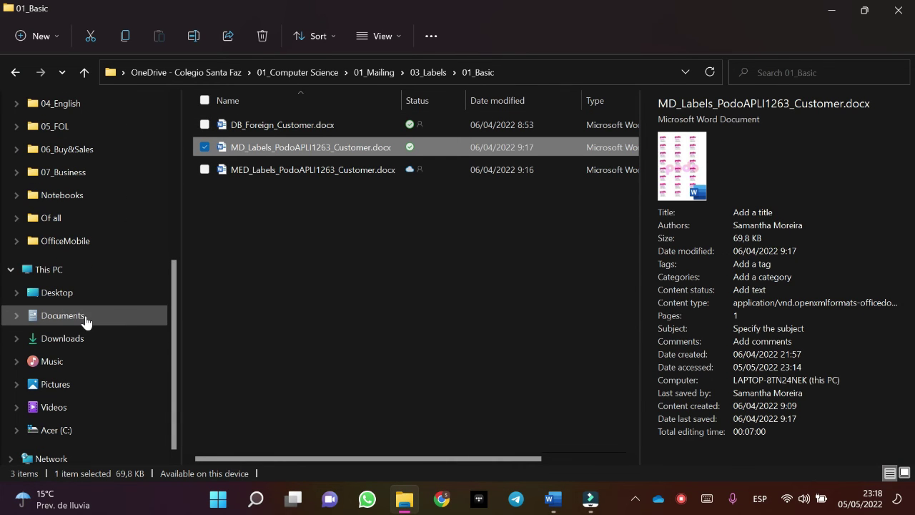
click(86, 321)
double_click(284, 124)
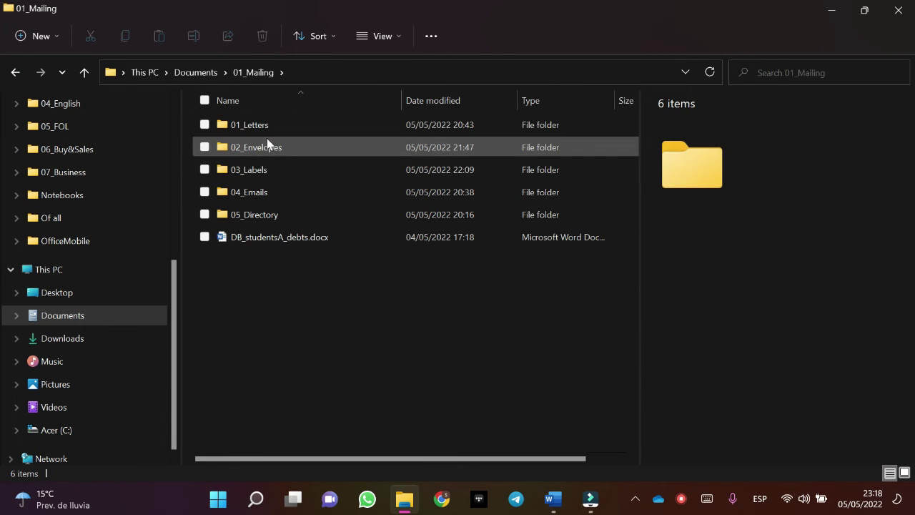
double_click(282, 169)
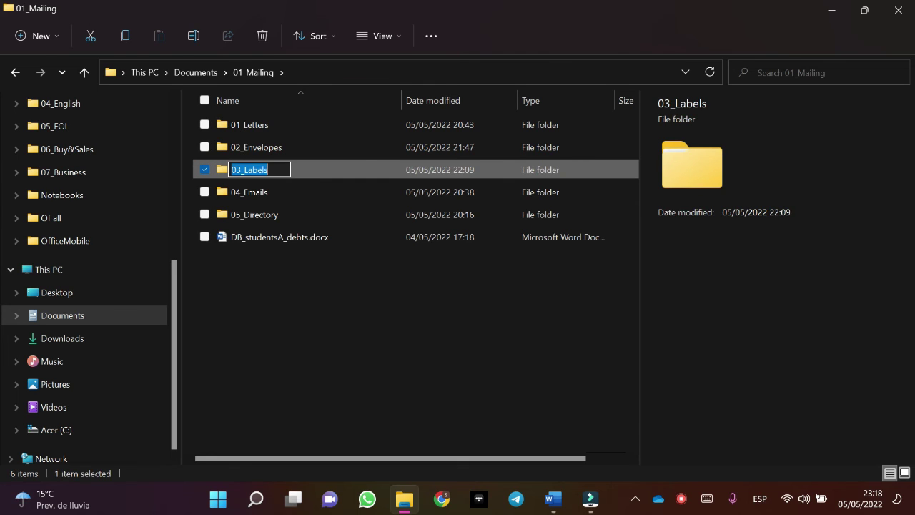
double_click(322, 169)
double_click(275, 145)
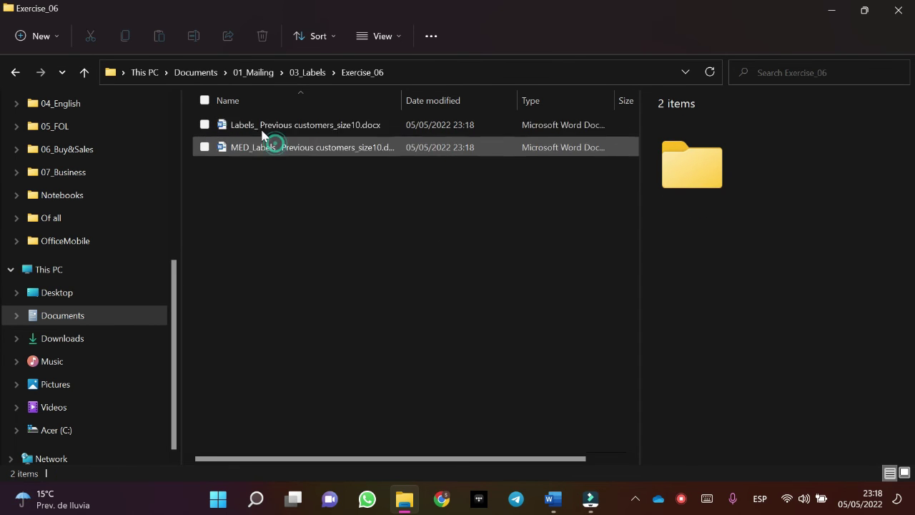
Add the prefix MD_ to the label file, making it MD_Labels_ Previous customers_size10.docx
click(257, 126)
click(233, 123)
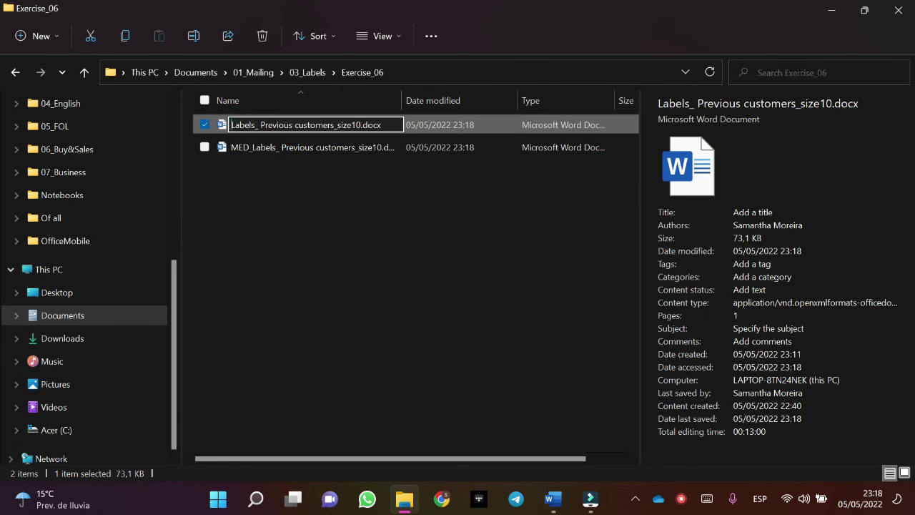
key(Caps_Lock)
text(m)
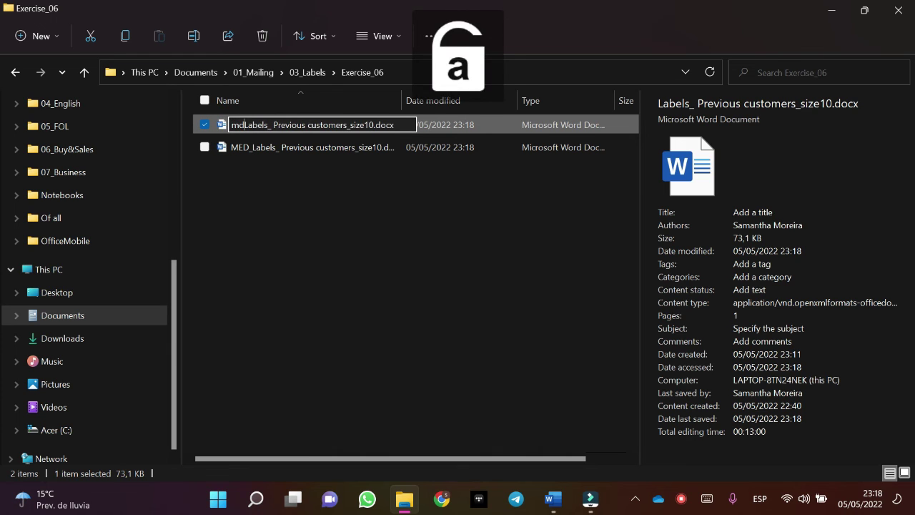
key(BackSpace)
key(Caps_Lock)
text(MD_)
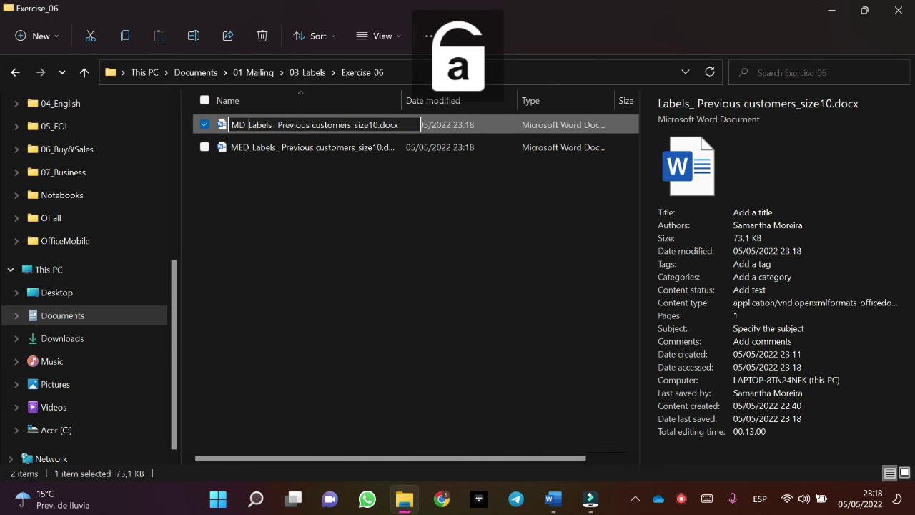
key(Return)
click(396, 370)
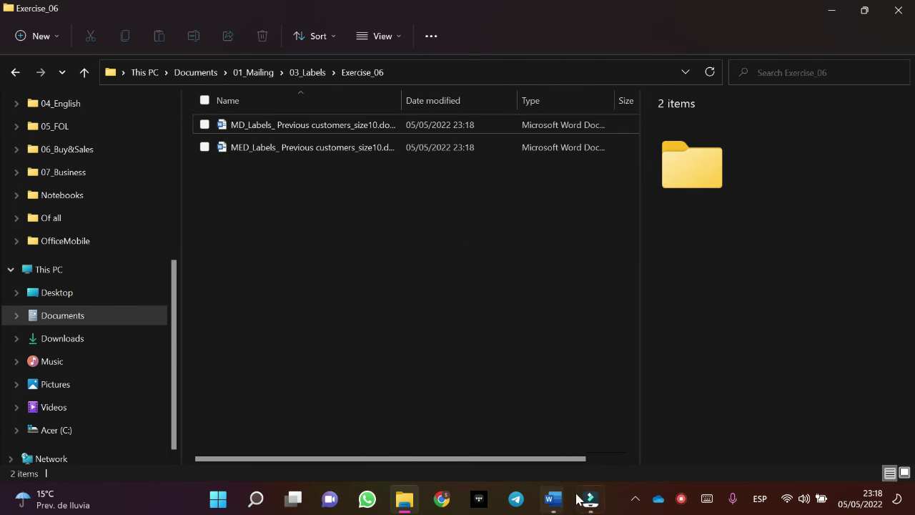
Scroll the merged labels document, then the Ejercicios.docx exercise sheet, to compare them
mouse_move(565, 495)
click(634, 433)
scroll(665, 241, down, 3)
click(470, 437)
scroll(458, 300, down, 2)
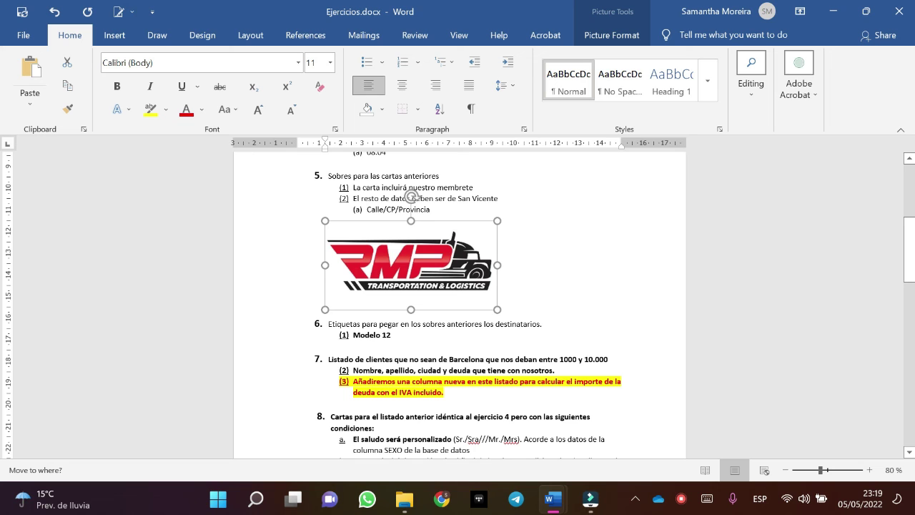
scroll(458, 300, down, 1)
Recheck the merged labels, then minimize everything via File Explorer and Show desktop
mouse_move(552, 498)
click(619, 451)
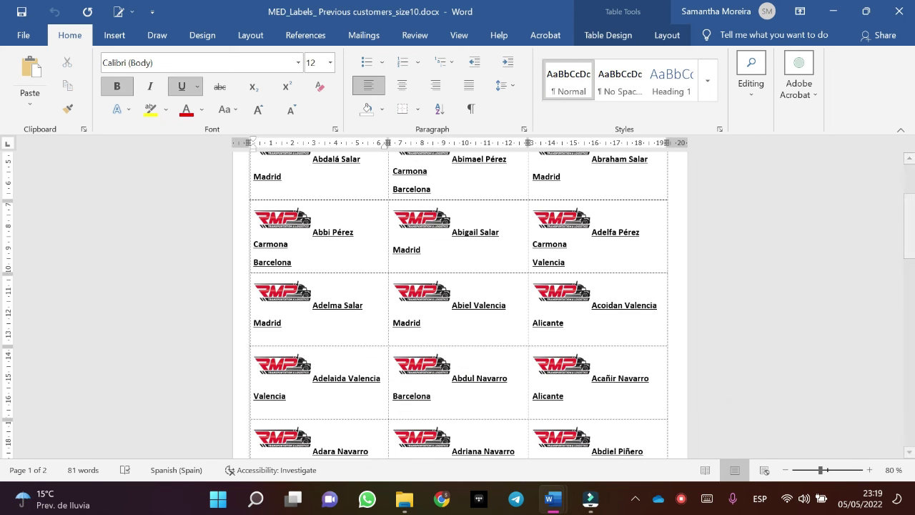
scroll(527, 384, up, 2)
click(404, 498)
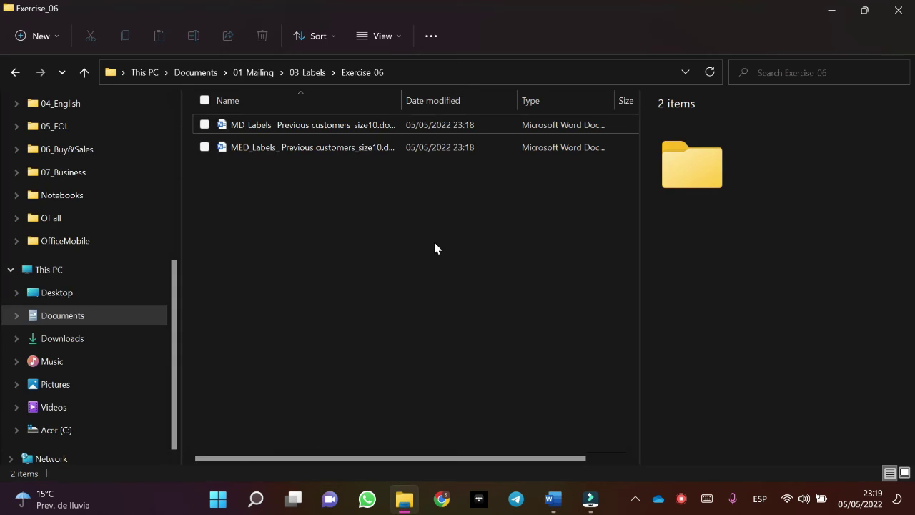
click(914, 500)
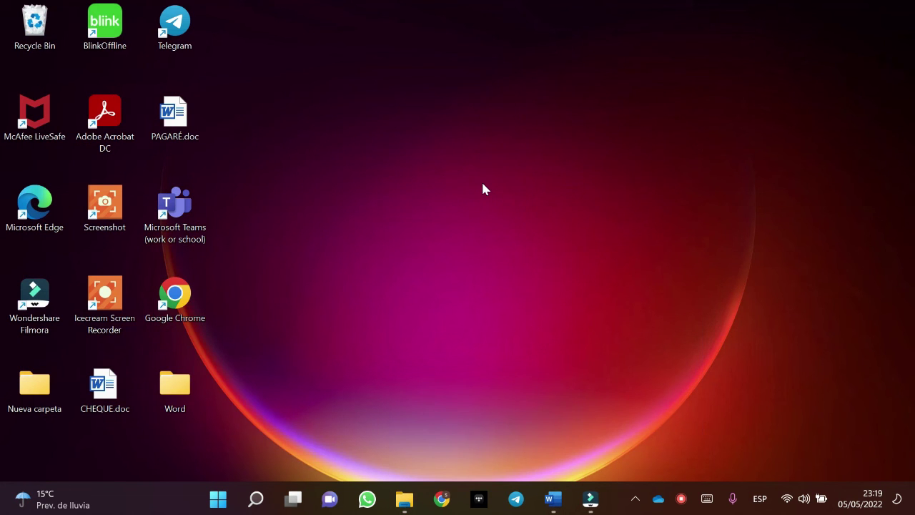